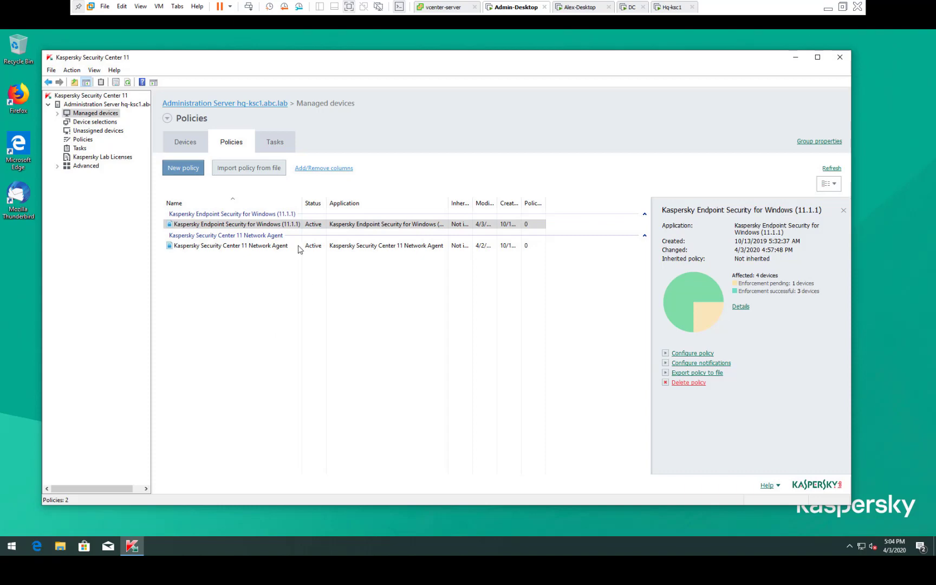
Open the policy profiles settings of the Kaspersky Endpoint Security for Windows (11.1.1) policy
click(299, 225)
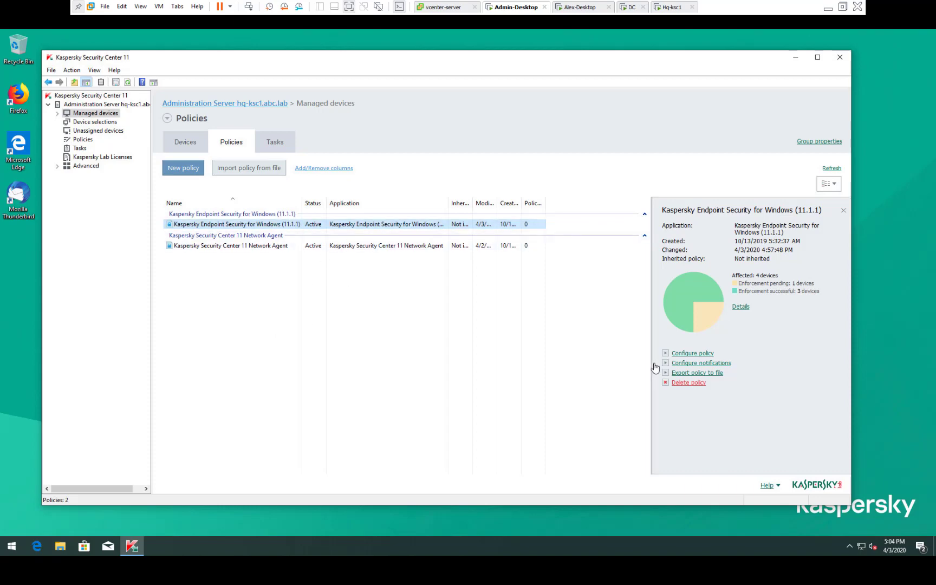
click(688, 354)
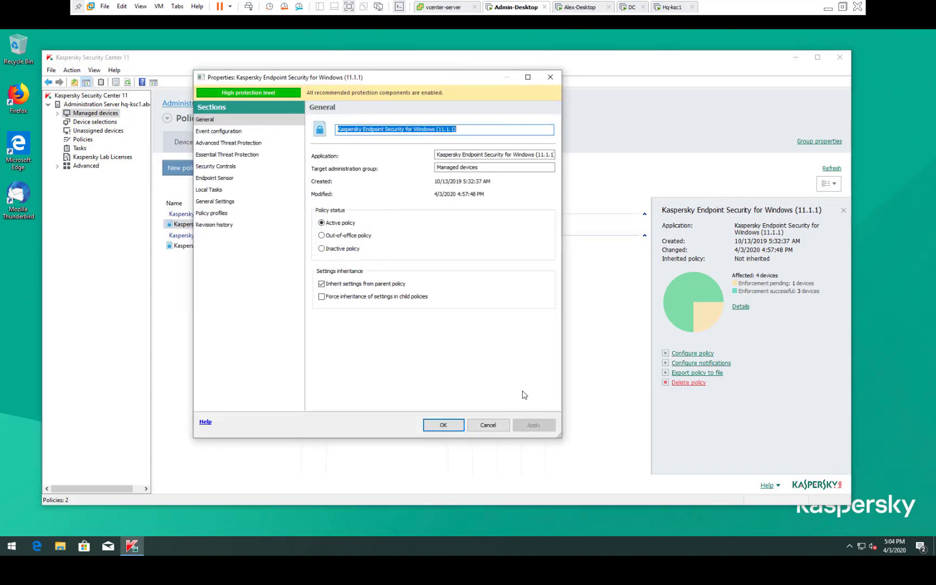
click(225, 213)
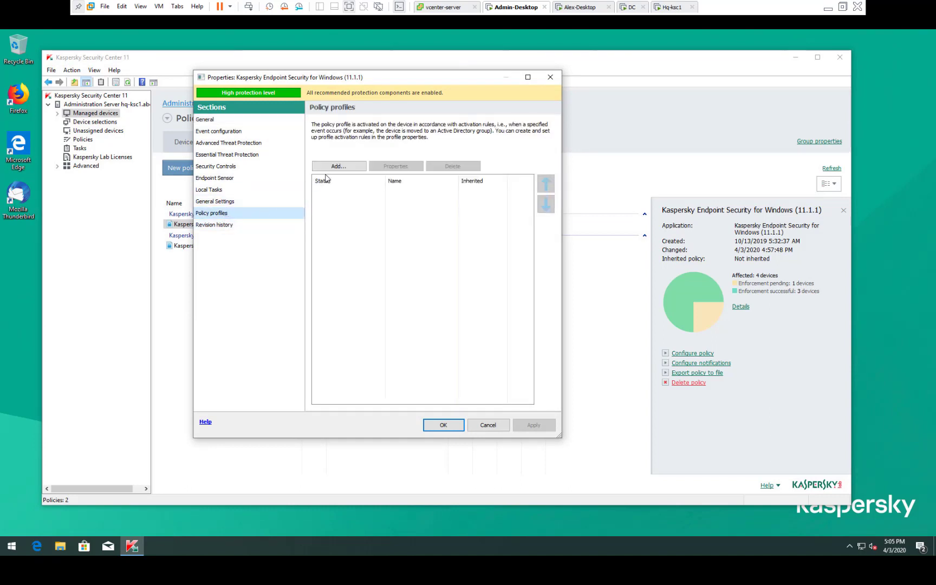
Create an enabled policy profile named "Network isolation" and proceed to its activation rules
click(340, 167)
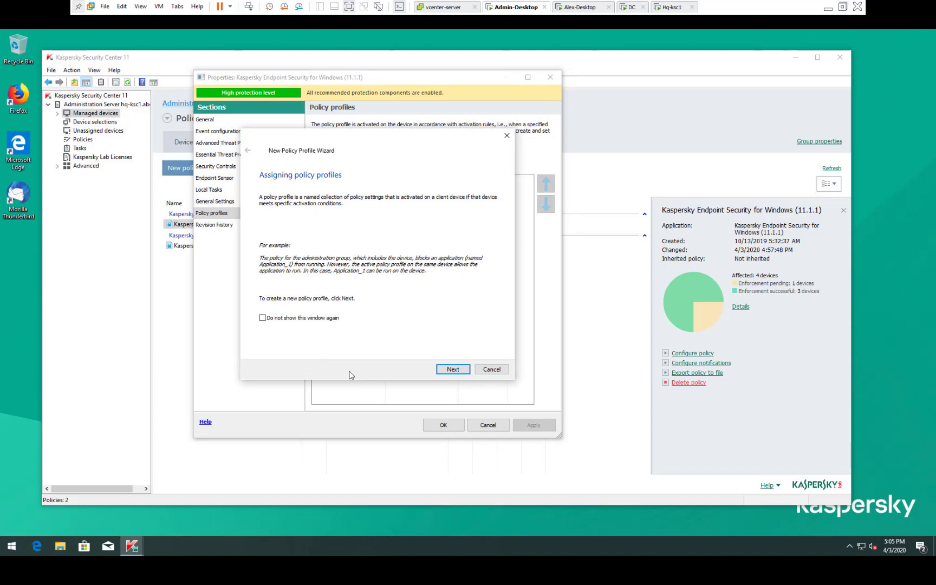
click(459, 370)
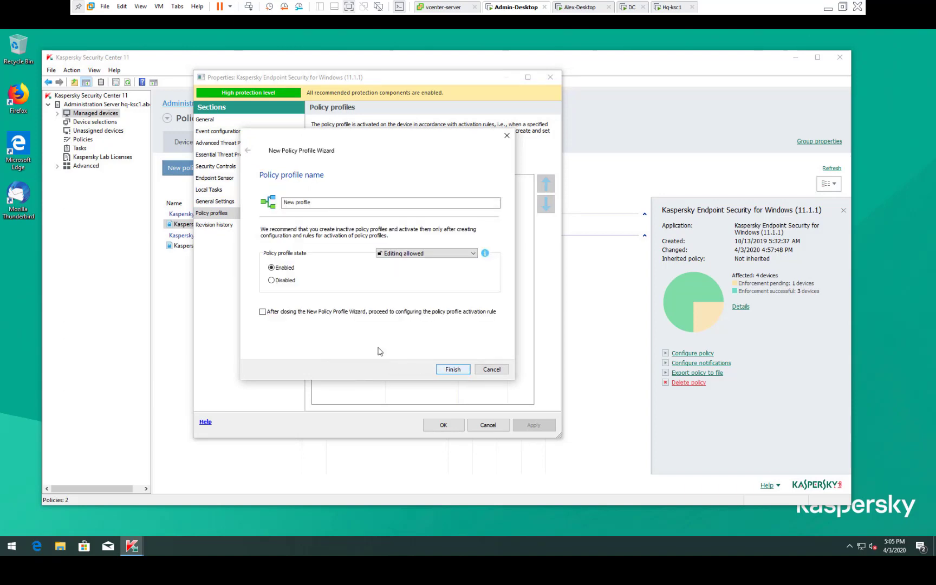
click(329, 202)
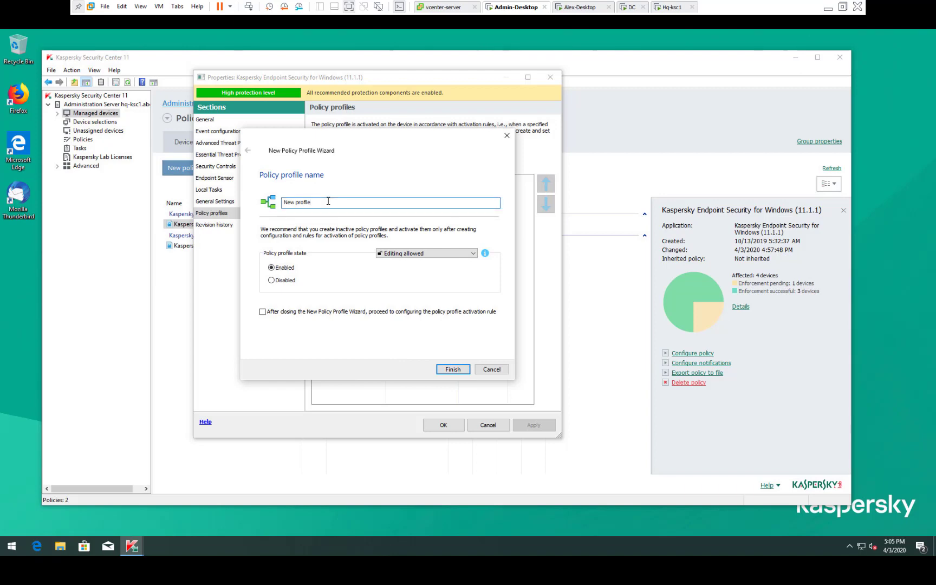
key(BackSpace)
key(BackSpace)
key(BackSpace)
key(BackSpace)
key(BackSpace)
key(BackSpace)
key(BackSpace)
key(BackSpace)
key(BackSpace)
key(BackSpace)
text(Network isolation)
click(457, 373)
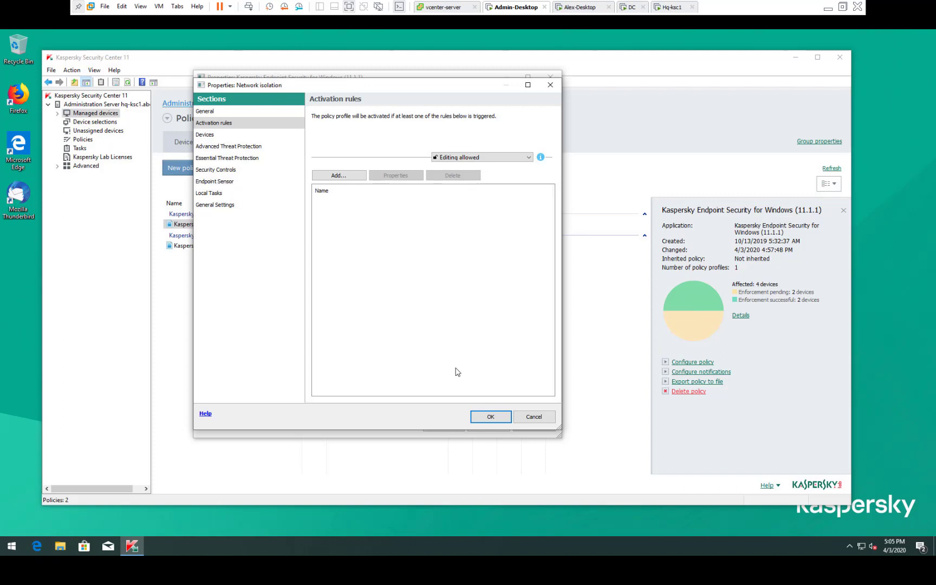
Add a general activation rule to the profile with the device tag "isolated" as its condition
click(345, 179)
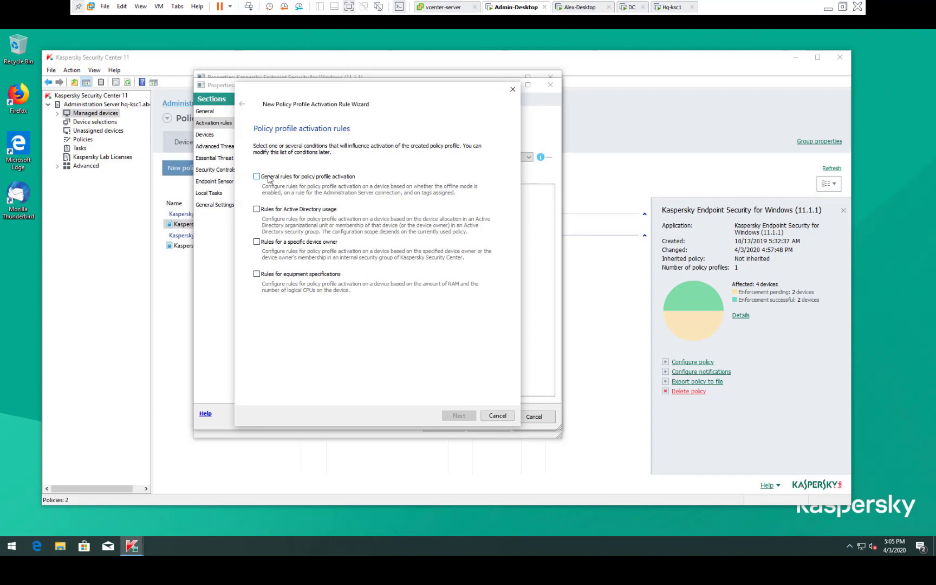
click(257, 177)
click(457, 416)
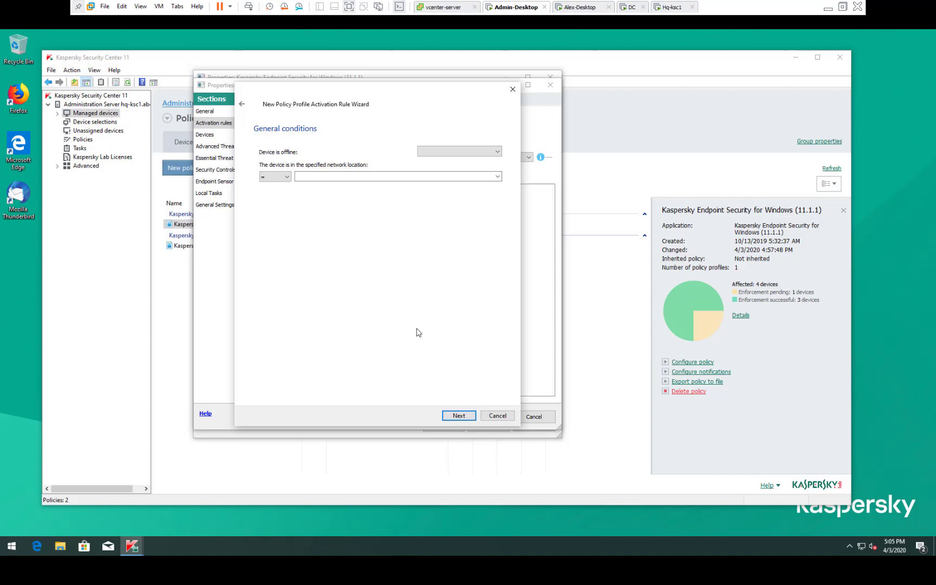
click(459, 416)
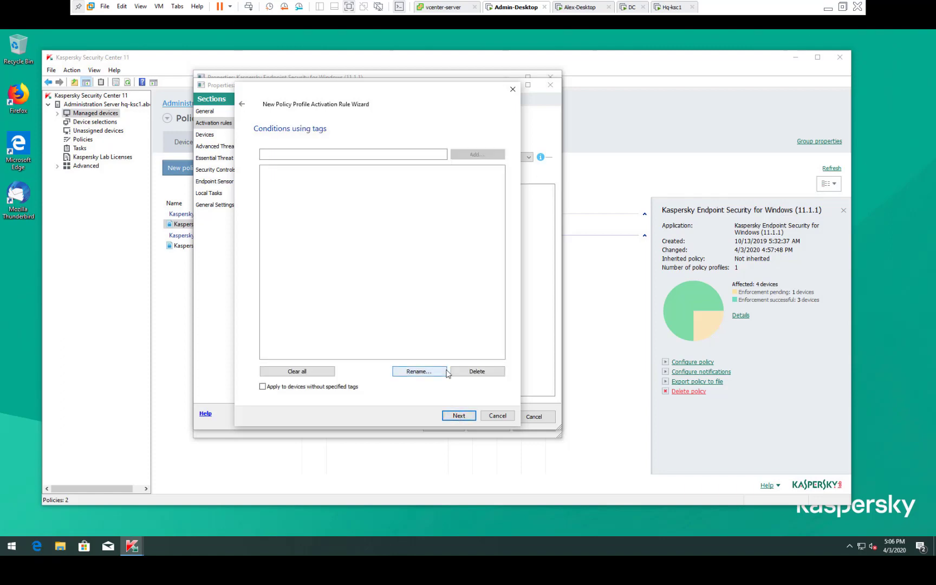
click(298, 154)
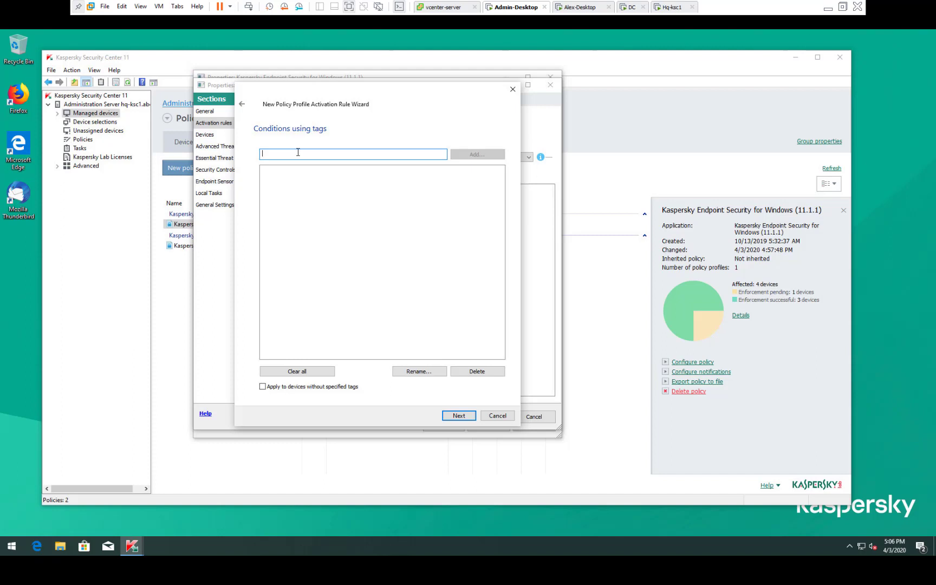
text(isolated)
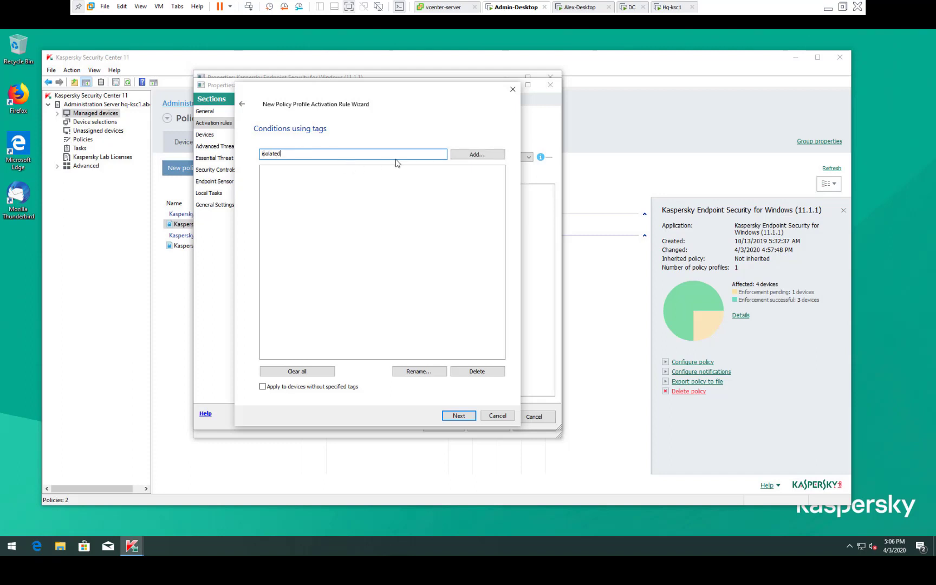
click(481, 156)
click(459, 415)
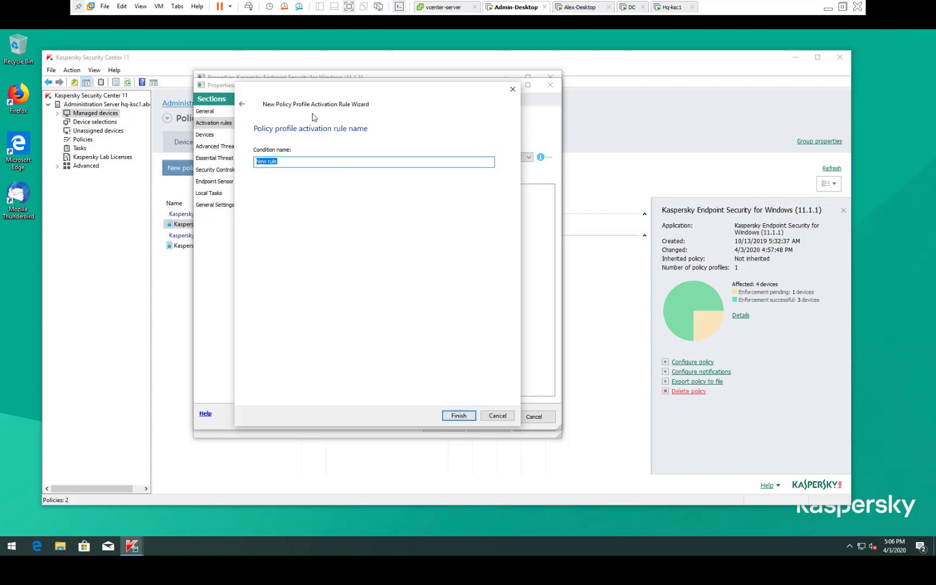
Name the activation rule "By manually assigned tag" and save the profile and the policy
click(318, 161)
key(BackSpace)
key(BackSpace)
key(BackSpace)
key(BackSpace)
key(BackSpace)
key(BackSpace)
key(BackSpace)
text(By manually assigned tag)
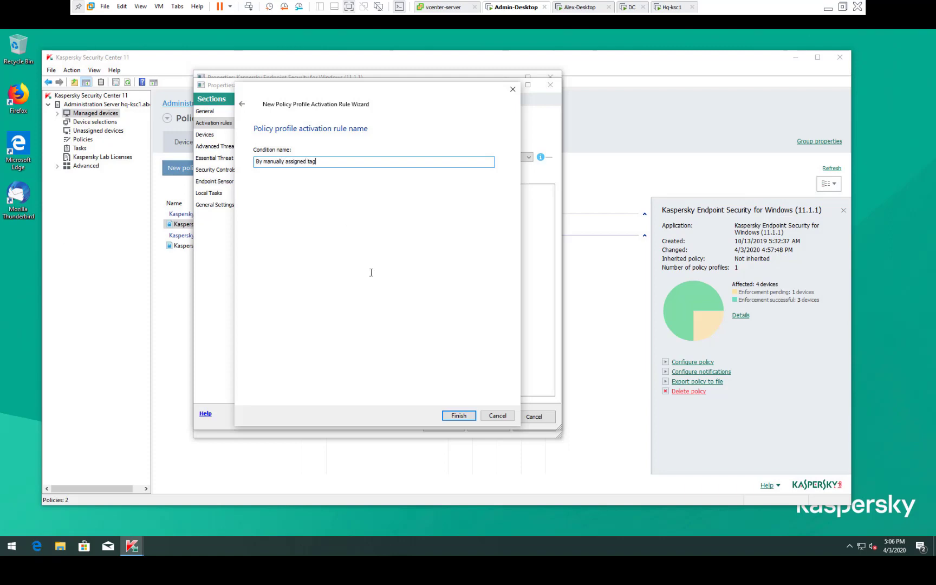
click(459, 416)
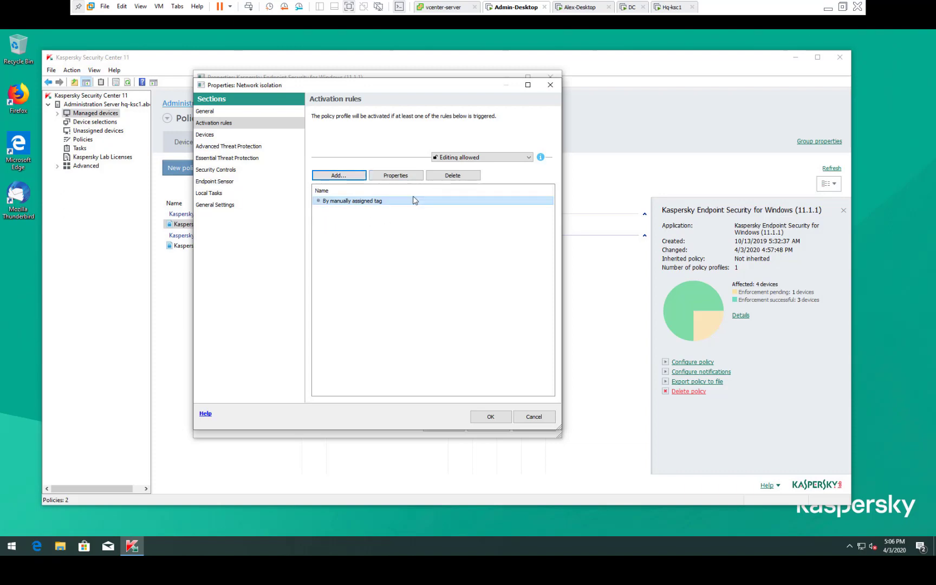
click(491, 417)
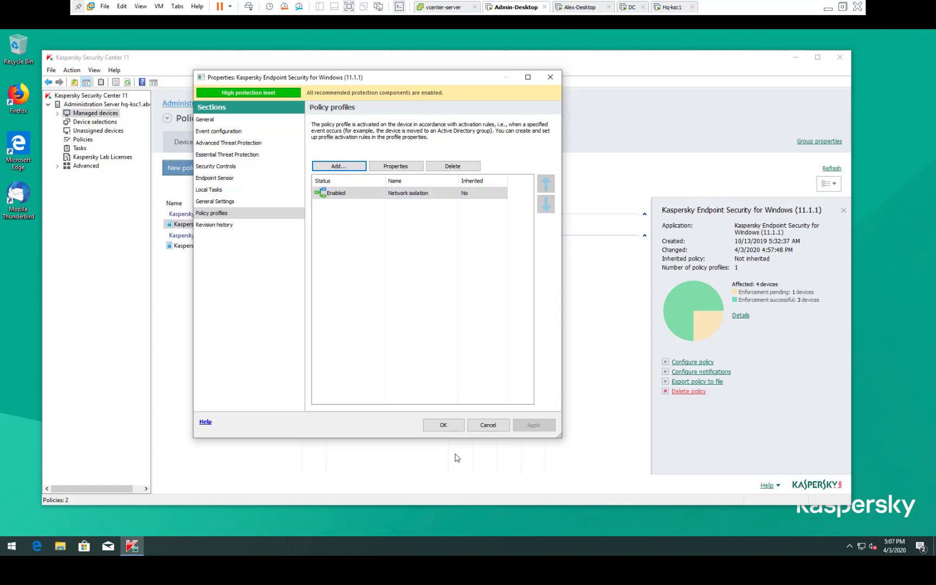
click(445, 426)
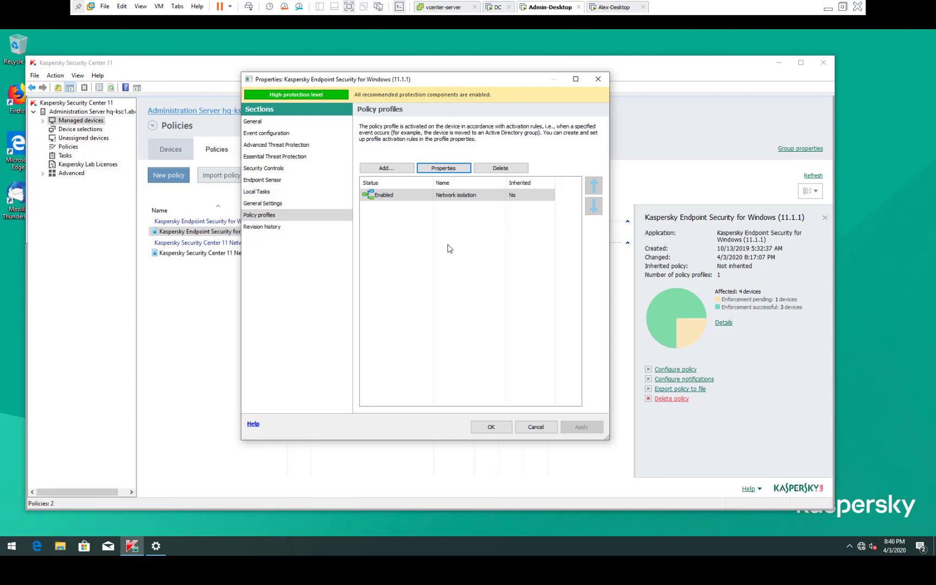
Open the Firewall's network packet rules in the Network isolation profile's properties
click(444, 168)
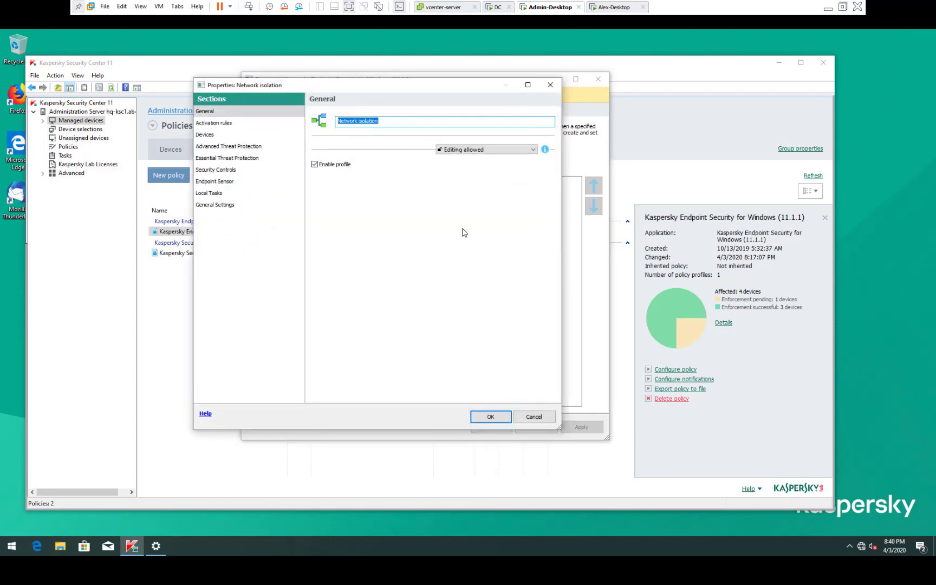
click(229, 163)
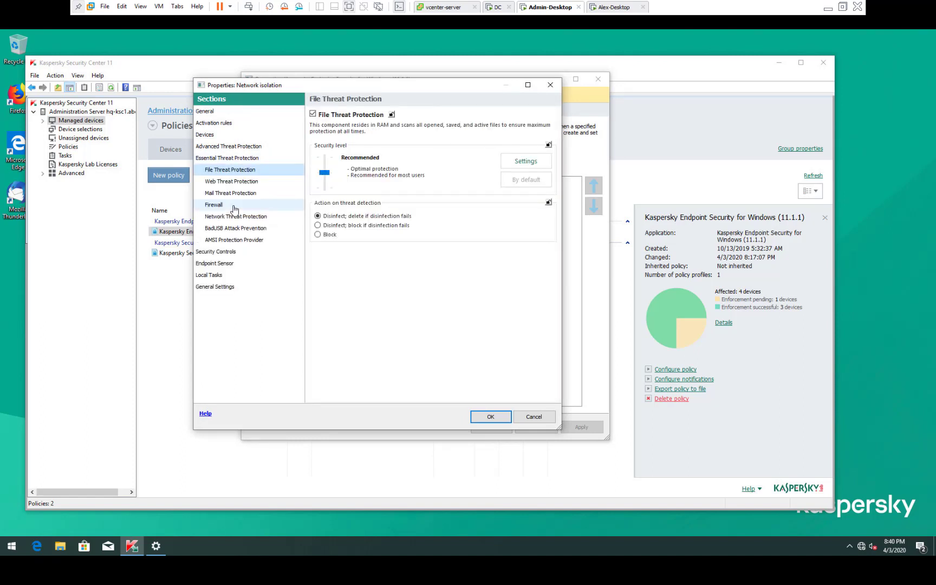
click(234, 209)
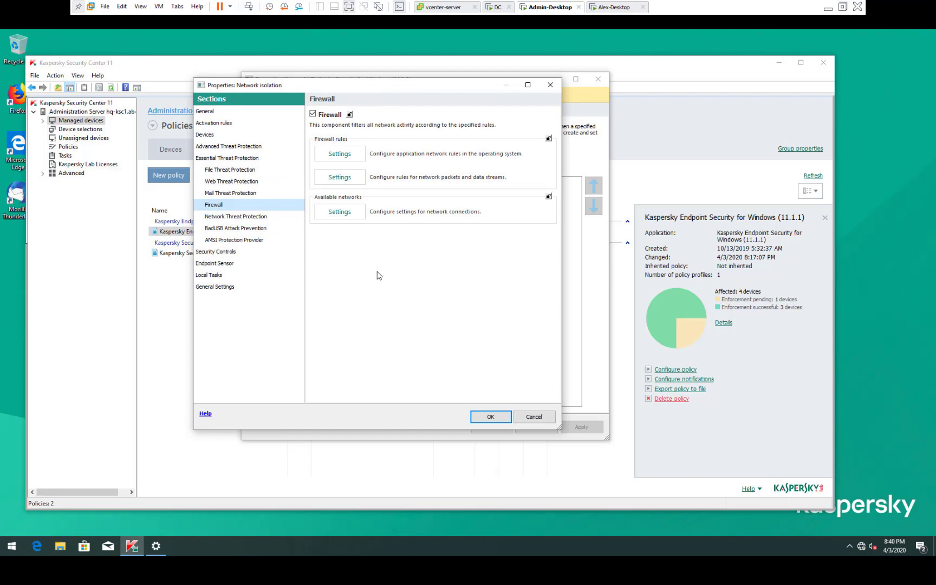
click(354, 178)
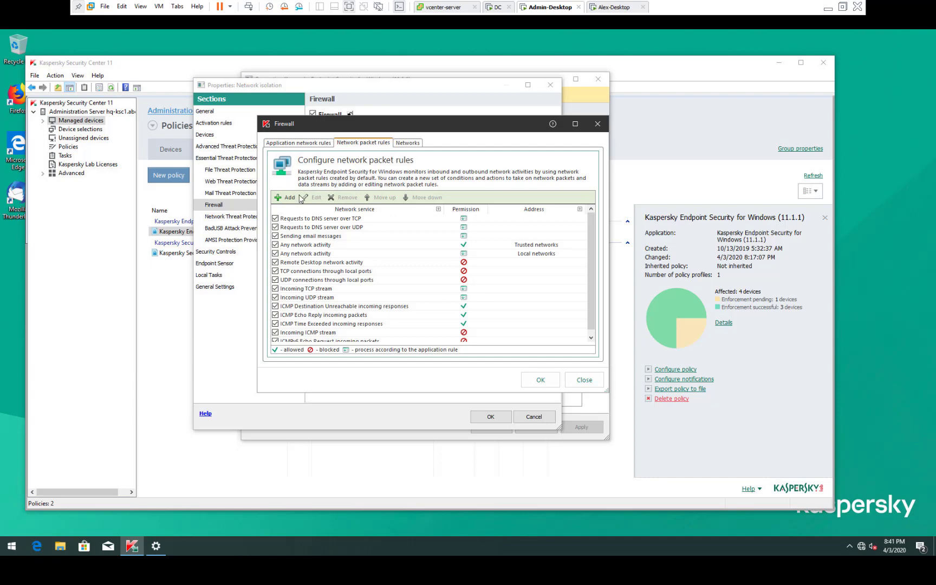
Add a network packet rule named "Block any network activity" with the action set to Block
click(288, 198)
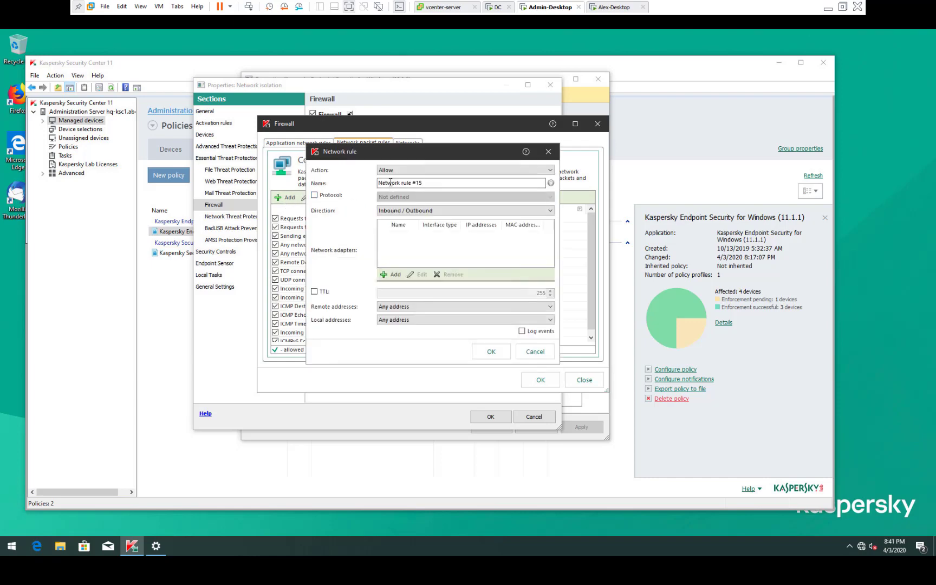
click(396, 171)
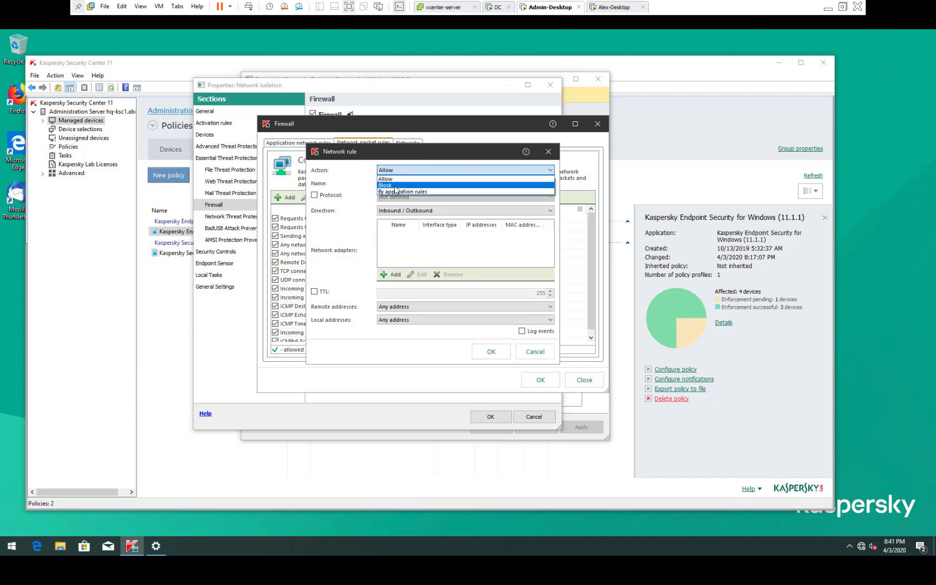
click(395, 187)
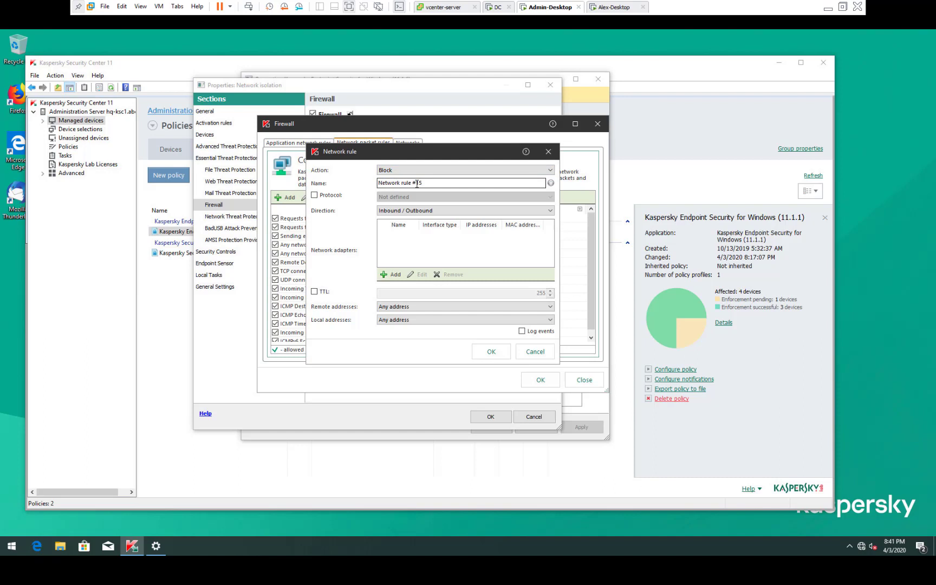
drag(438, 183, 291, 183)
key(BackSpace)
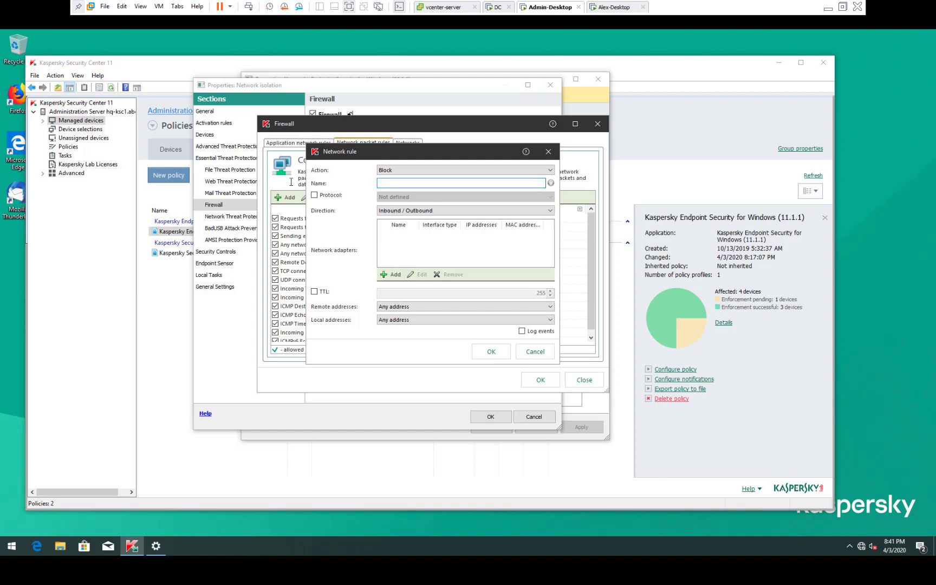
text(Block any network activity)
click(492, 360)
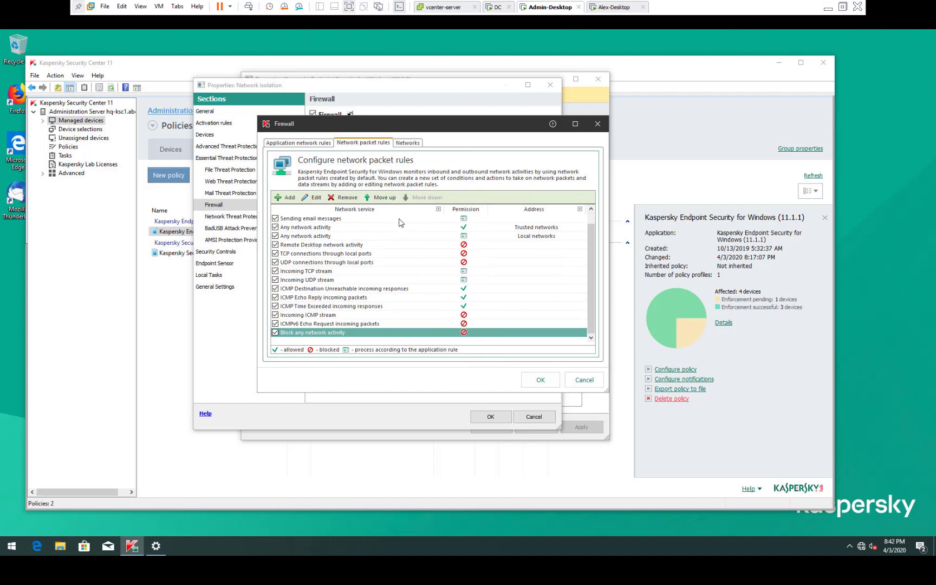
Move the "Block any network activity" rule to the first position among the network packet rules
click(384, 198)
triple_click(385, 198)
triple_click(386, 198)
double_click(387, 199)
click(387, 199)
triple_click(387, 199)
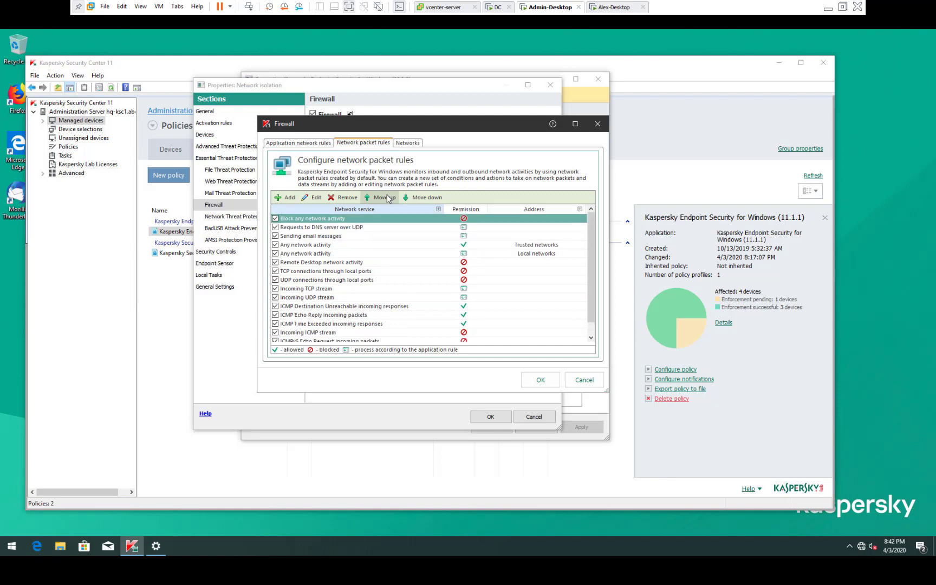
double_click(388, 198)
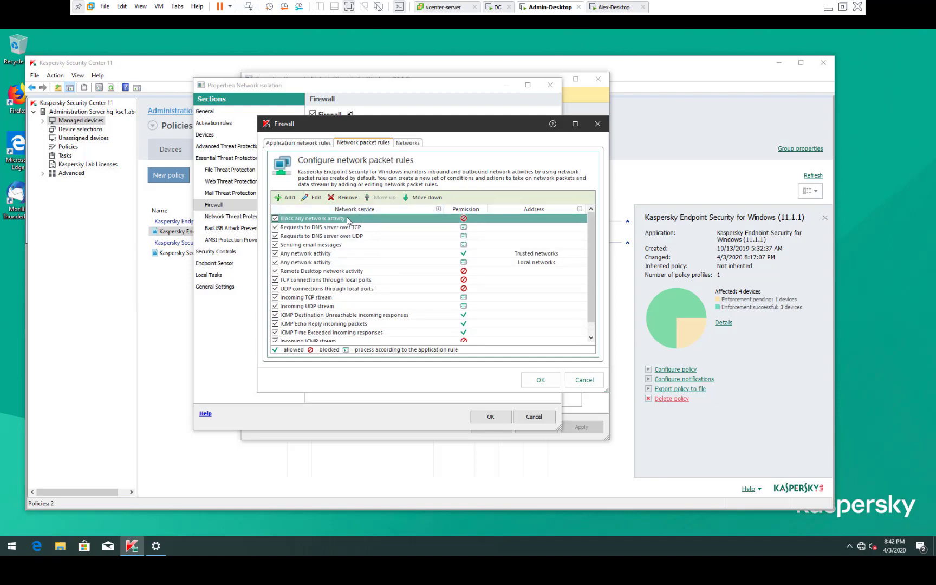
Start a new Allow packet rule named "Incoming KSC" and restrict its protocol to UDP
click(291, 198)
key(Tab)
key(BackSpace)
text(Inc)
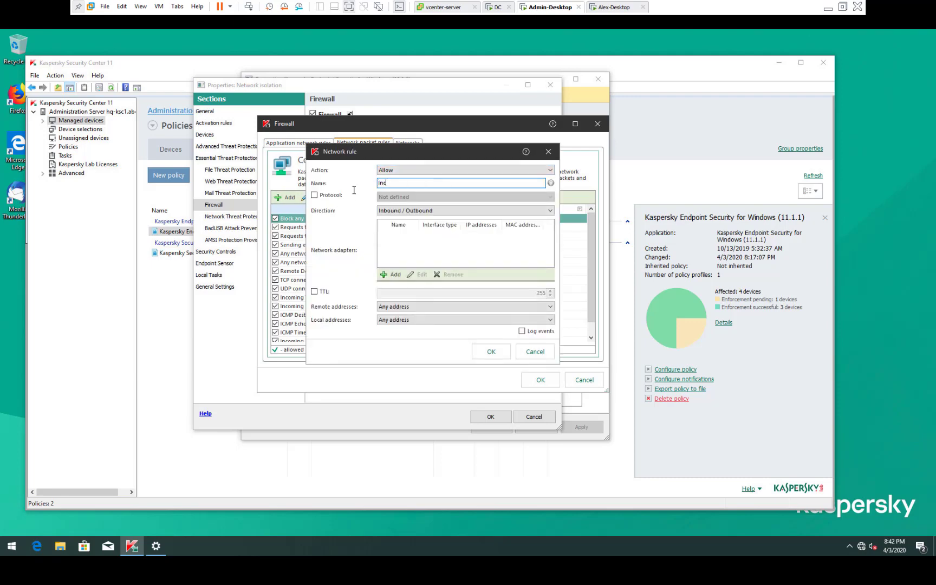
text(oming KSC)
click(326, 198)
click(390, 197)
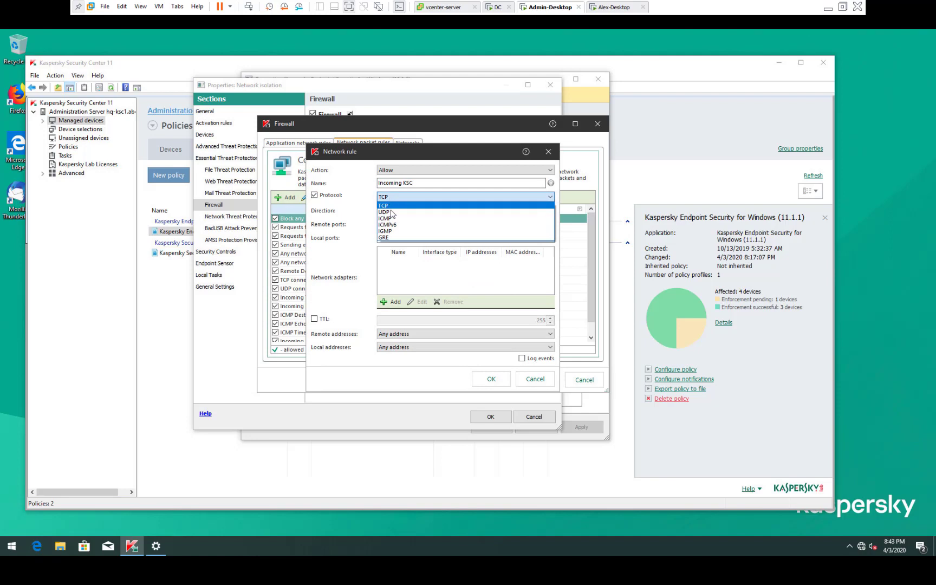
click(391, 212)
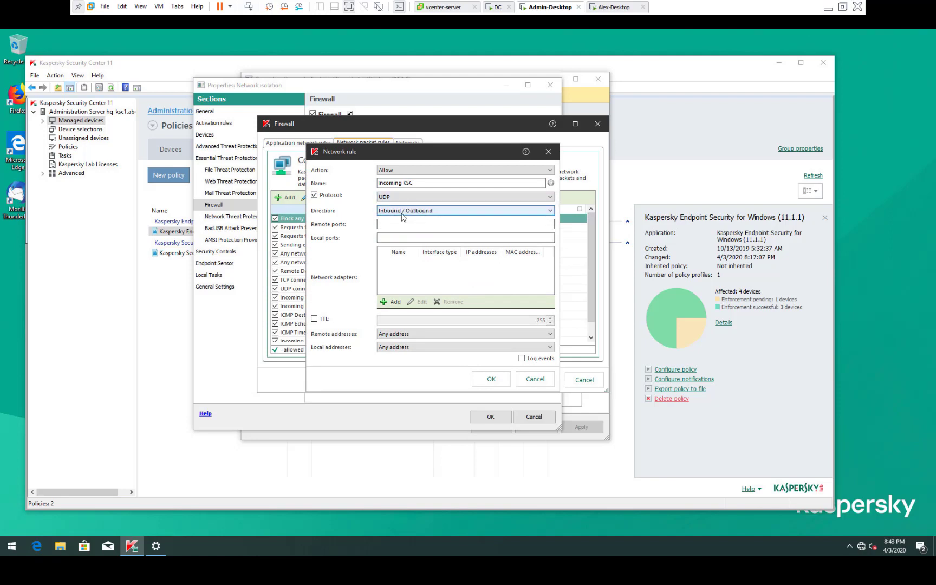
Set the Incoming KSC rule's direction to Inbound and its local port to 15000
click(402, 214)
click(399, 231)
click(399, 227)
click(396, 238)
click(396, 239)
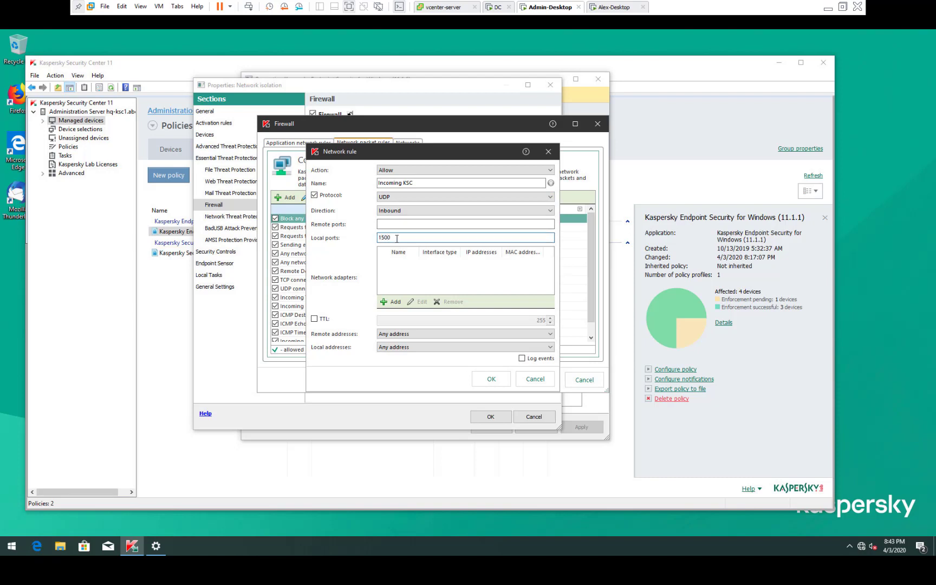
Limit the Incoming KSC rule's remote addresses to the listed address 10.28.1.20 and save the rule
click(392, 335)
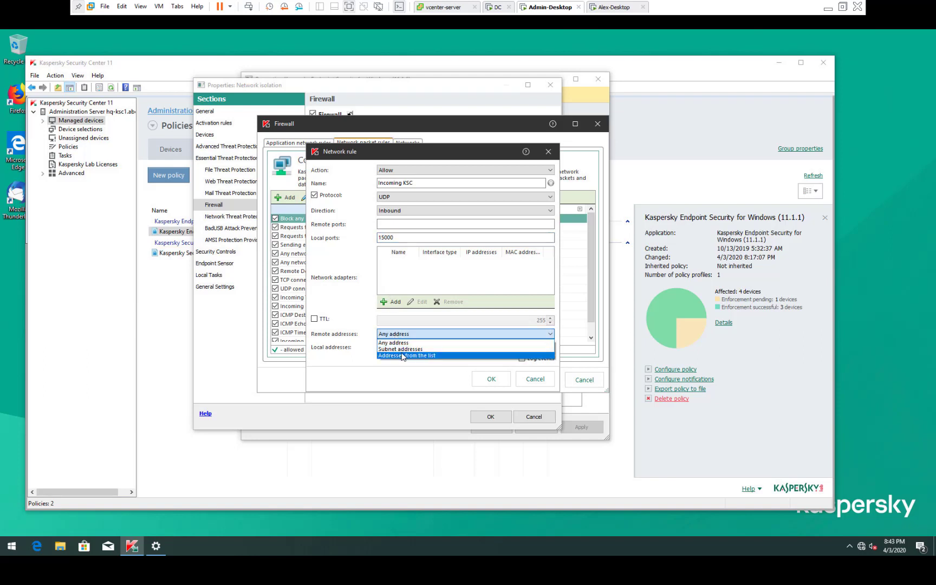
click(402, 356)
click(392, 367)
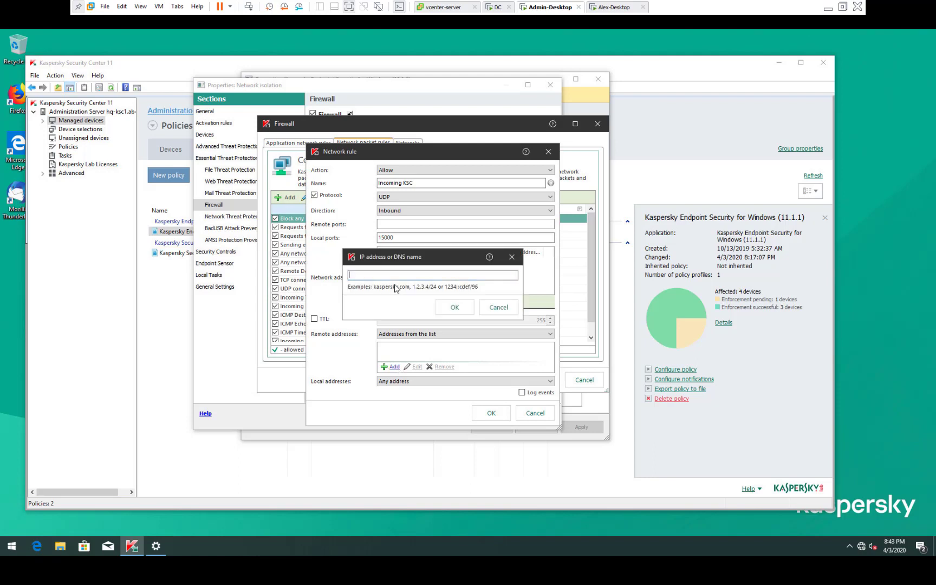
text(10.28.1.20)
click(455, 308)
click(489, 414)
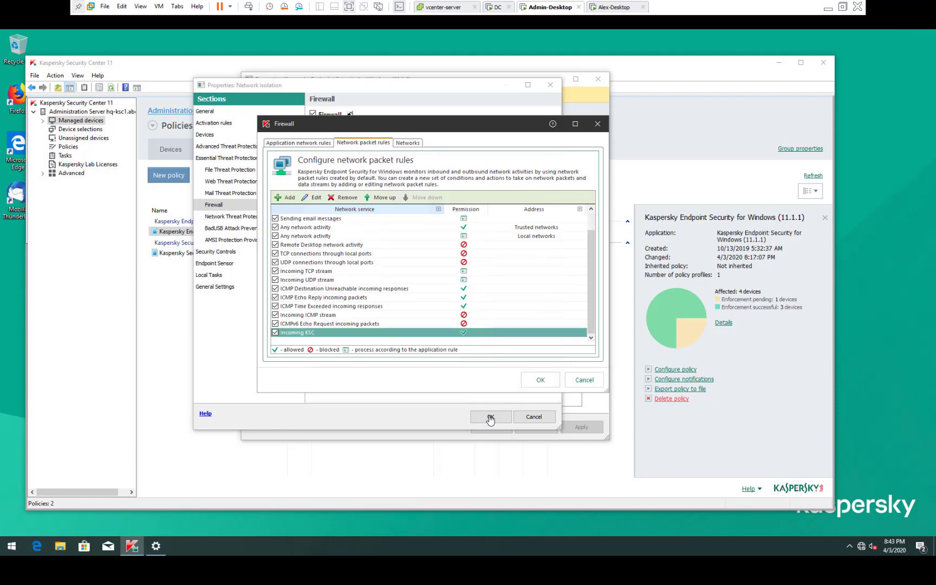
Move the "Incoming KSC" rule to the first position among the network packet rules
click(386, 197)
click(385, 198)
click(385, 198)
click(385, 198)
click(386, 198)
click(386, 198)
click(386, 198)
click(386, 198)
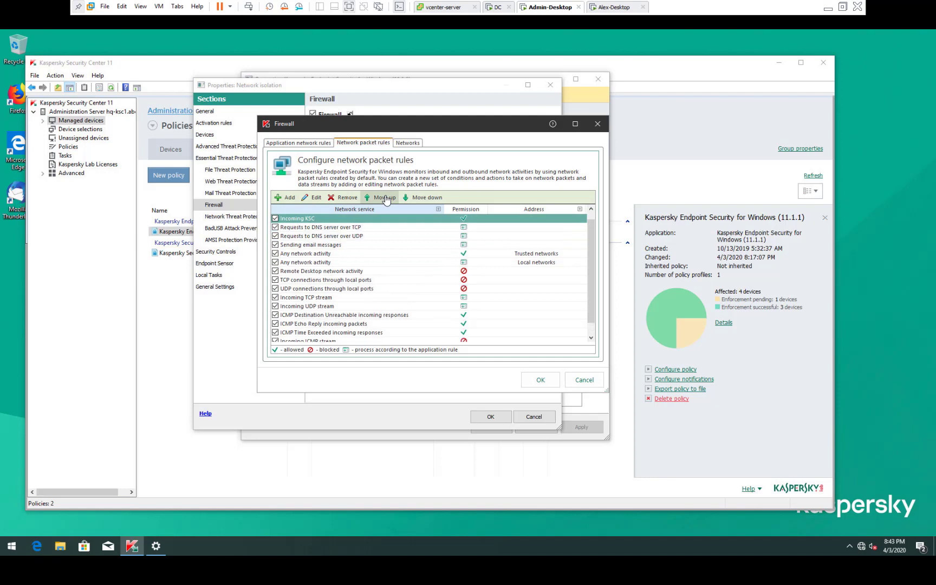
click(387, 198)
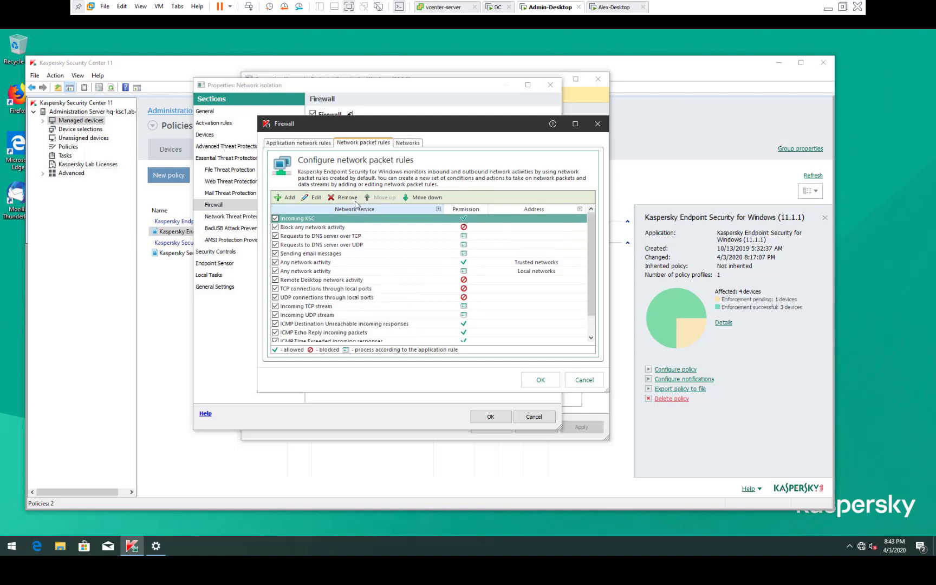
Start a new Allow packet rule named "Outgoing connections to KSC" and restrict its protocol to TCP
click(292, 199)
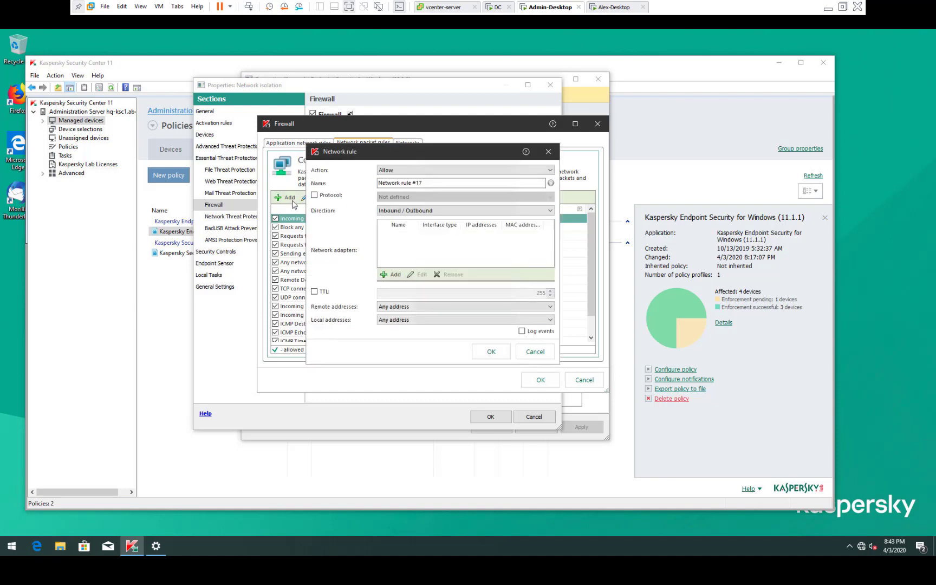
click(442, 183)
key(BackSpace)
key(BackSpace)
key(BackSpace)
key(BackSpace)
key(BackSpace)
key(BackSpace)
key(BackSpace)
key(BackSpace)
key(BackSpace)
key(BackSpace)
key(BackSpace)
key(BackSpace)
key(BackSpace)
key(BackSpace)
key(BackSpace)
text(Out)
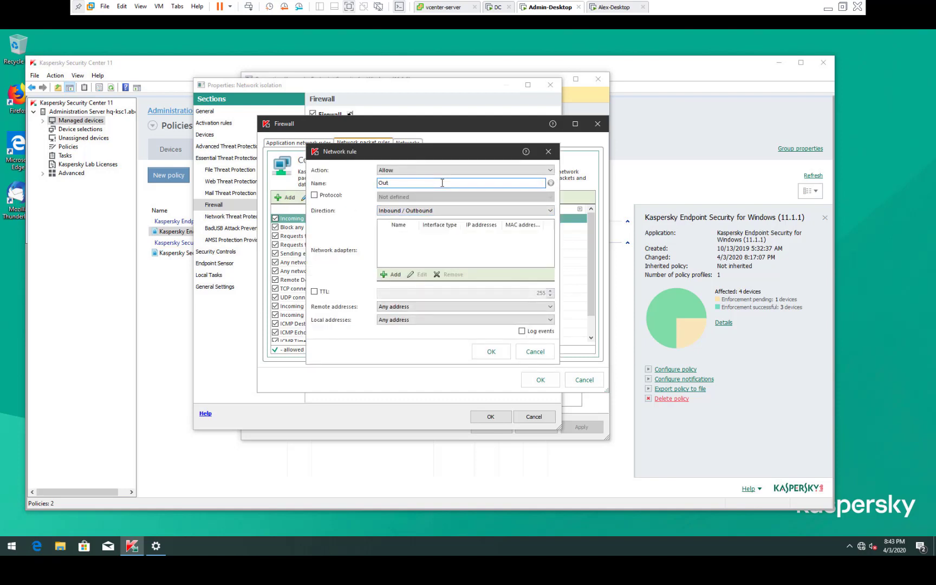
text(going connections to KSC)
click(339, 196)
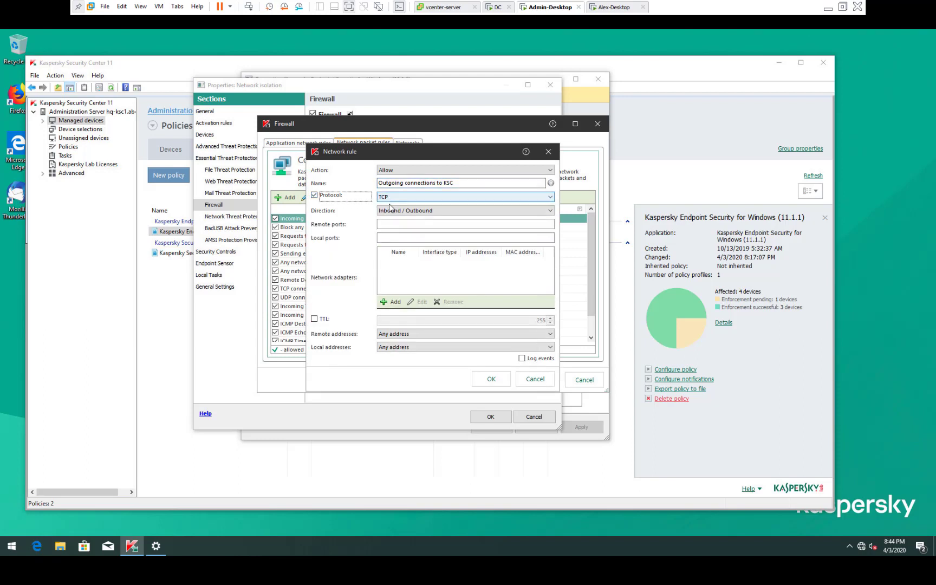
Set the outgoing KSC rule's direction to Outbound and its remote port to 13000
click(390, 213)
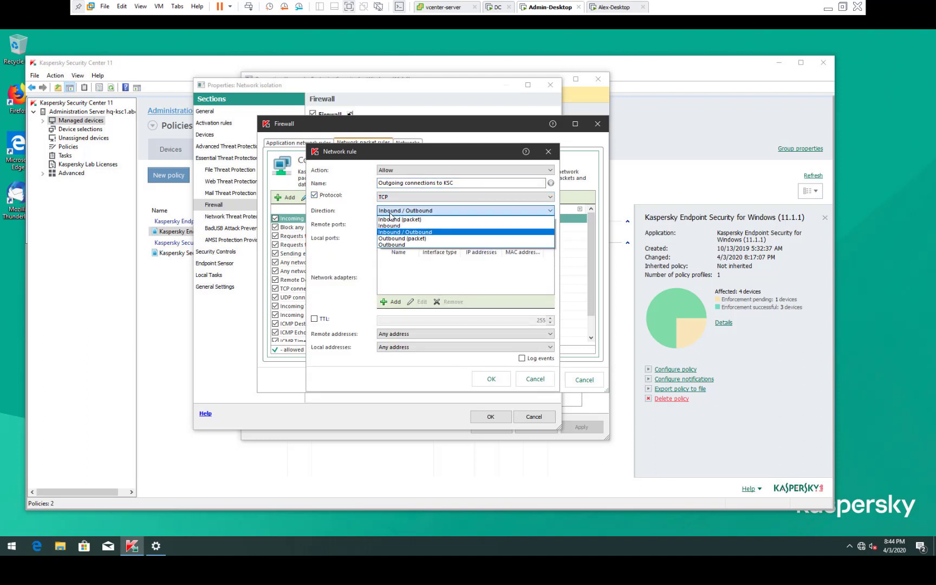
click(400, 245)
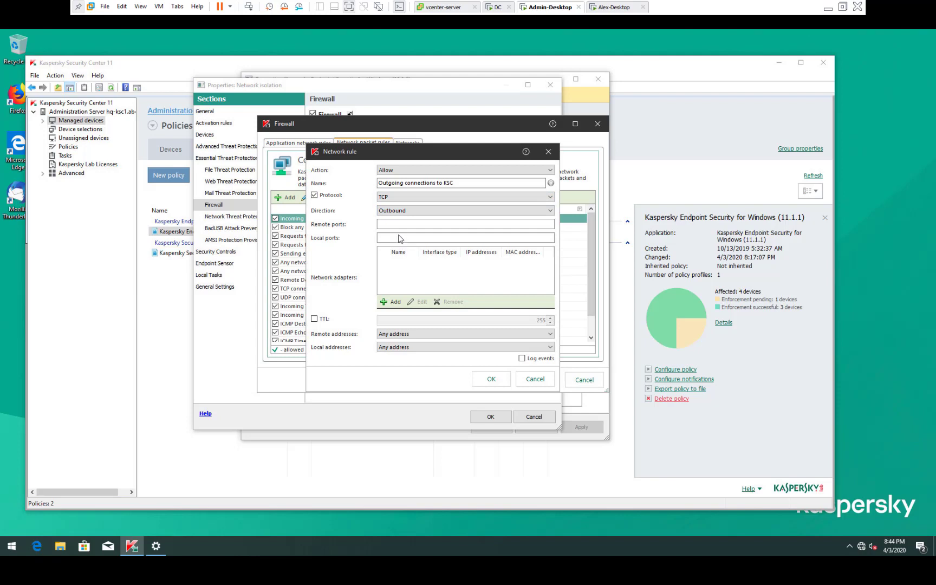
click(391, 226)
text(13000)
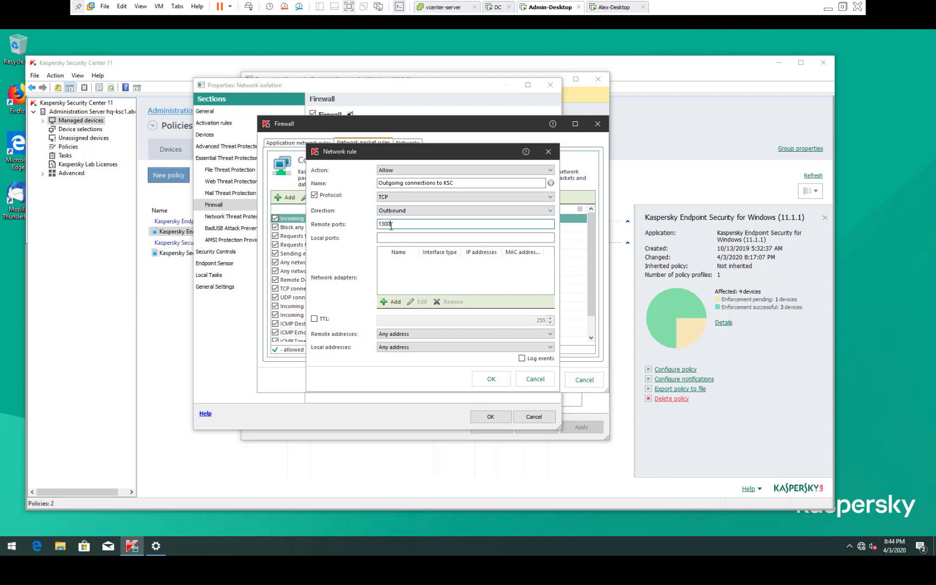
Limit the outgoing KSC rule's remote addresses to the listed address 10.28.1.20 and save the rule
click(398, 335)
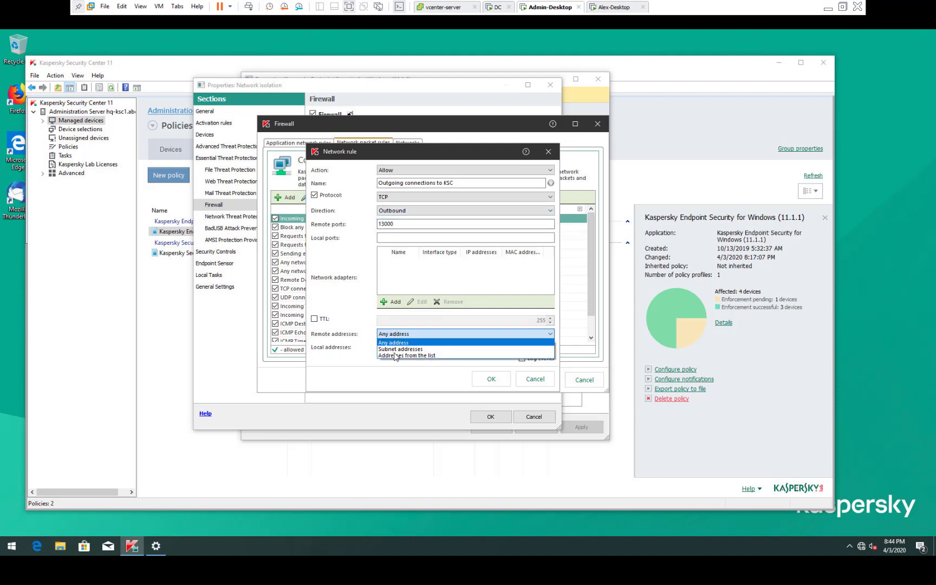
click(395, 355)
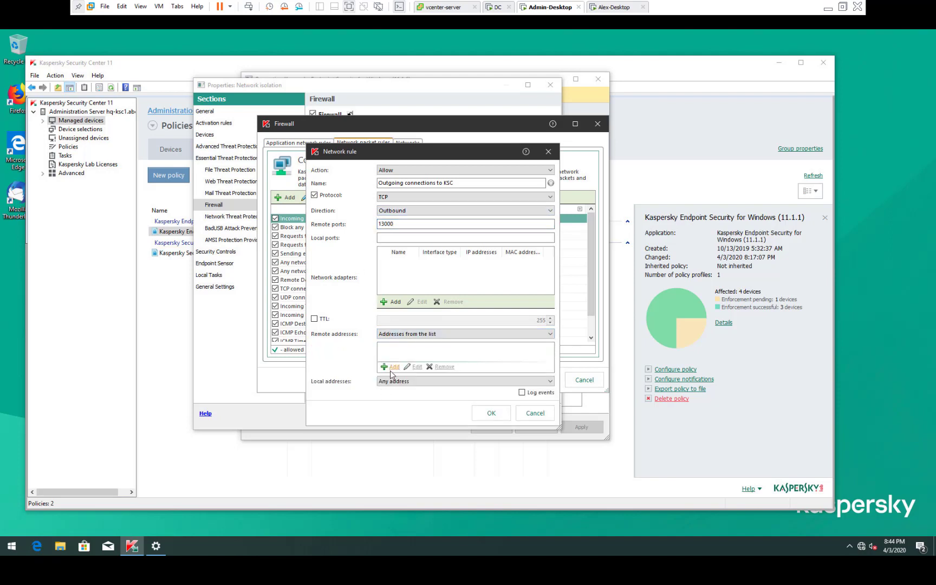
click(394, 367)
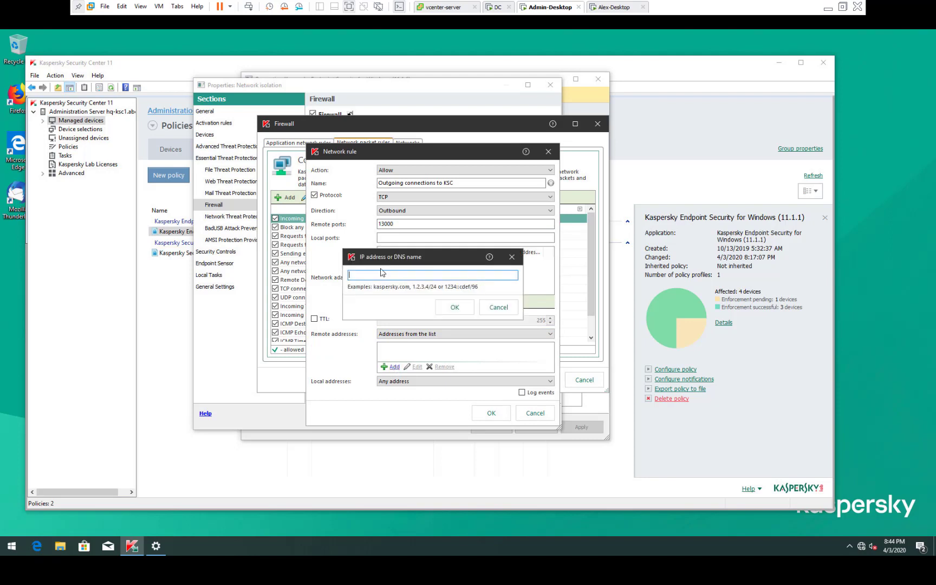
text(10.28.1.20)
click(455, 307)
click(491, 413)
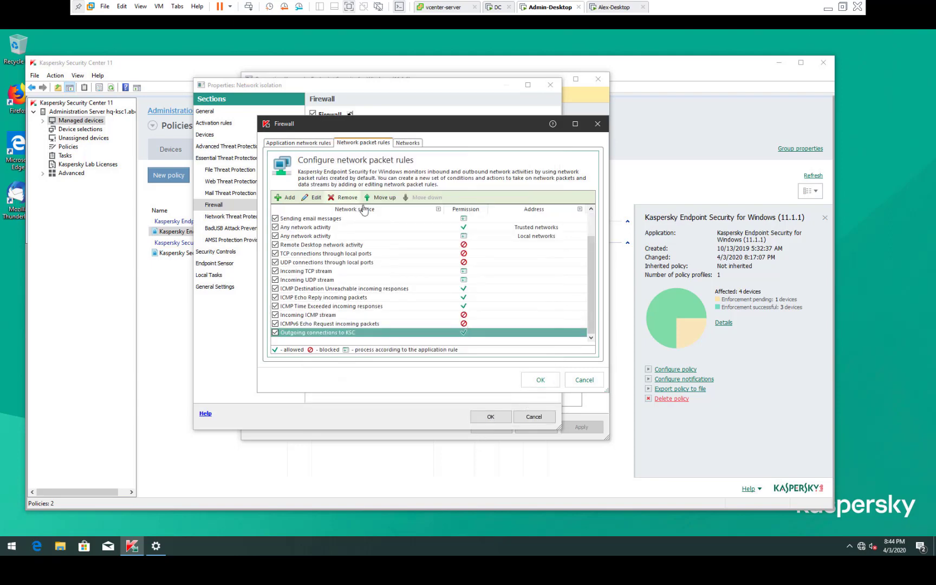
Move the "Outgoing connections to KSC" rule to the first position among the network packet rules
double_click(379, 198)
double_click(379, 198)
click(379, 198)
double_click(379, 198)
double_click(380, 198)
click(379, 198)
double_click(379, 197)
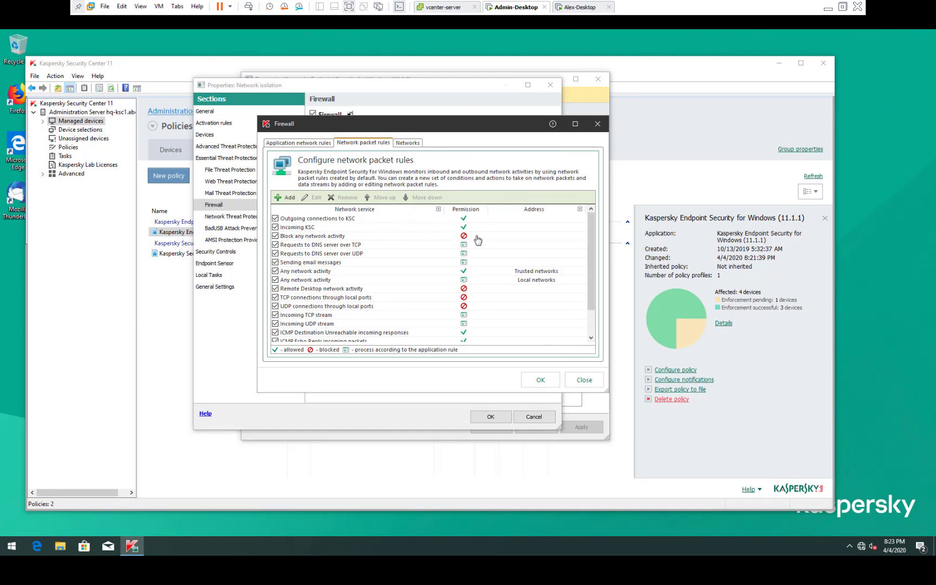
Save the network packet rules together with the Network isolation profile and its parent policy
click(533, 385)
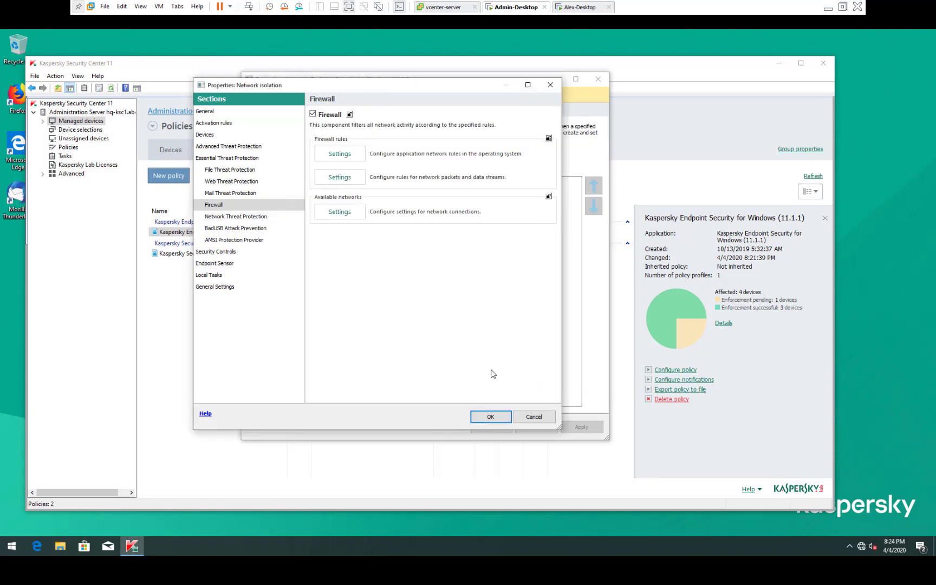
click(548, 138)
click(490, 417)
click(491, 427)
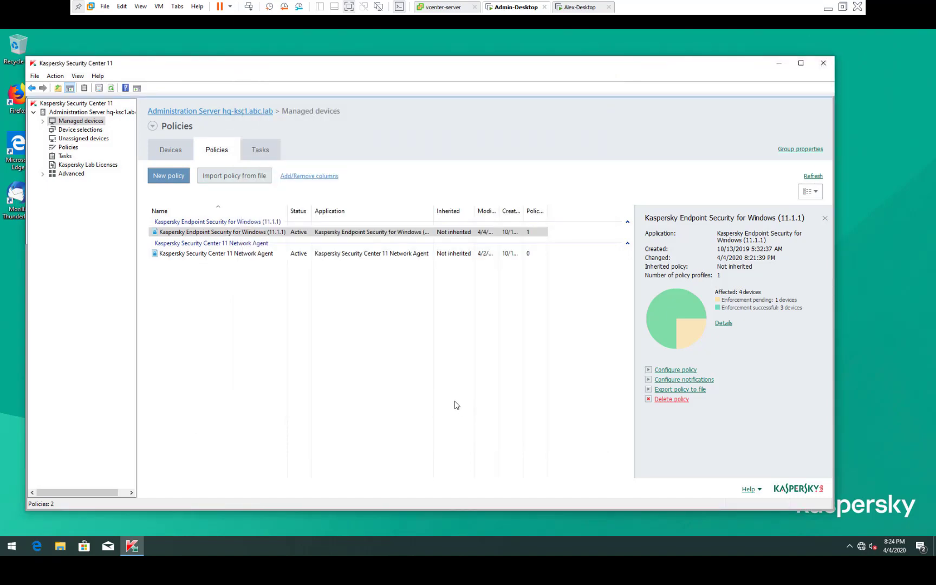
Assign the "isolated" tag to the managed device ALEX-DESKTOP and check the device's active policy profiles
click(163, 145)
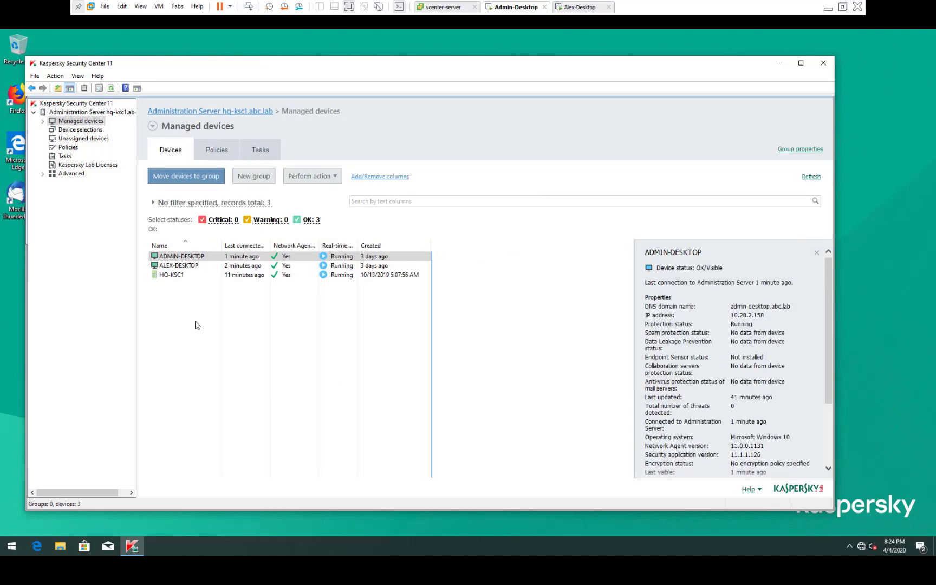
click(195, 272)
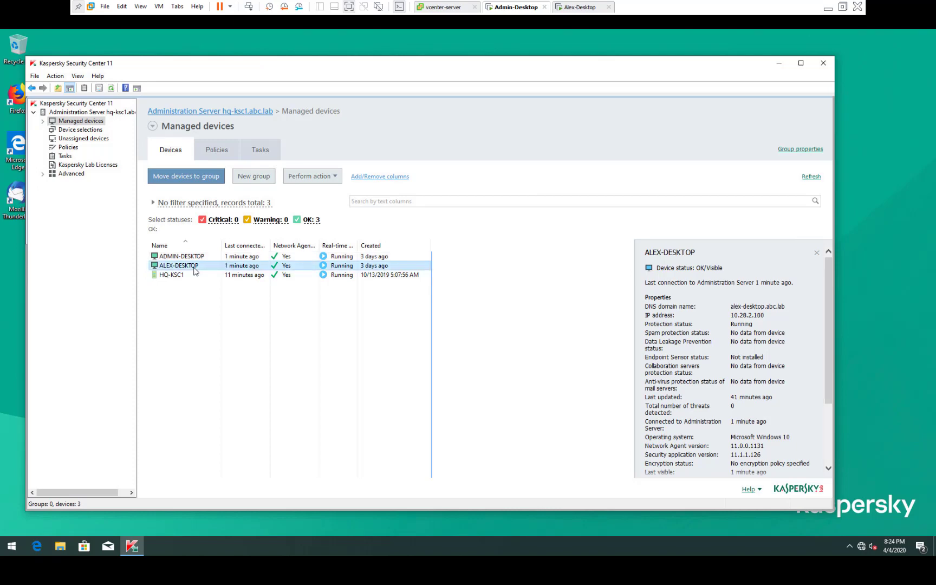
double_click(195, 272)
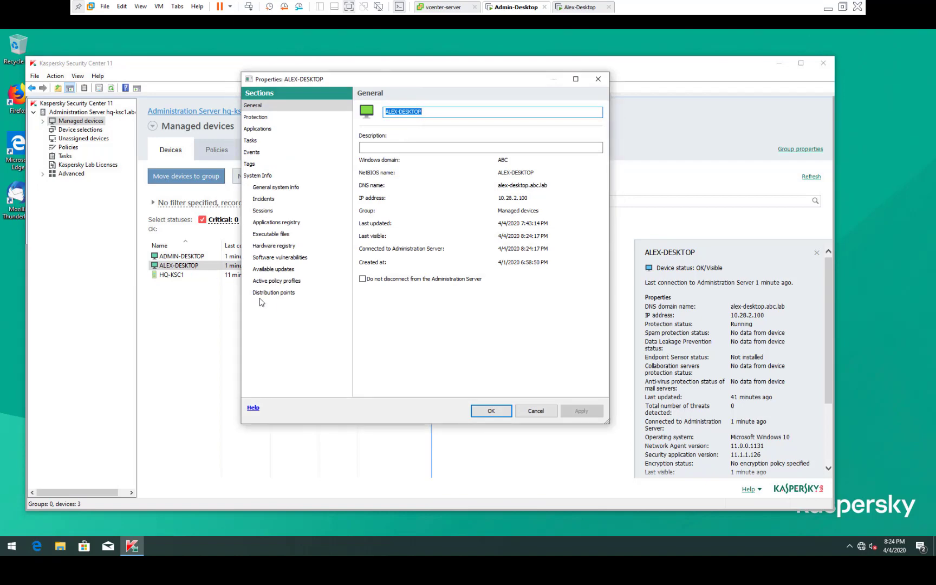
click(268, 166)
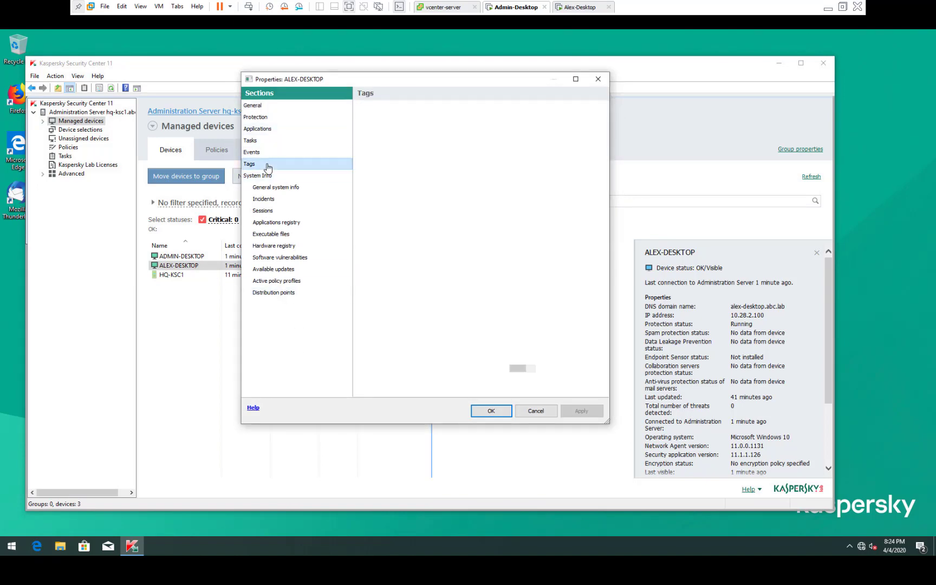
click(367, 168)
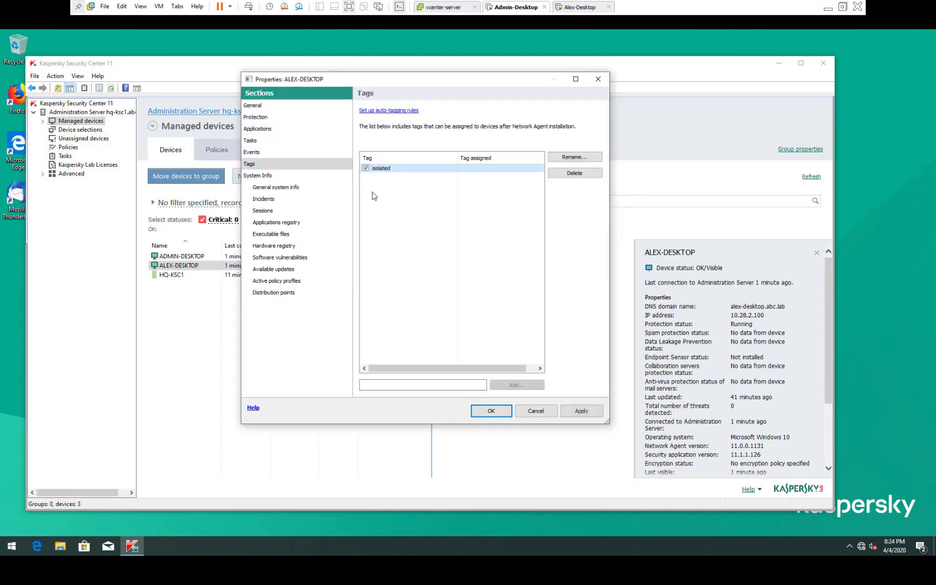
click(582, 413)
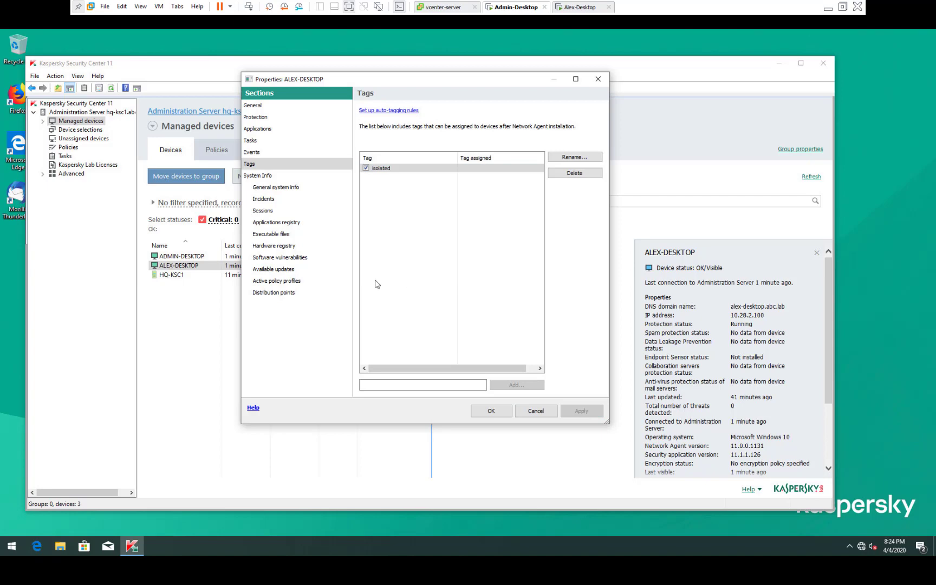
click(320, 287)
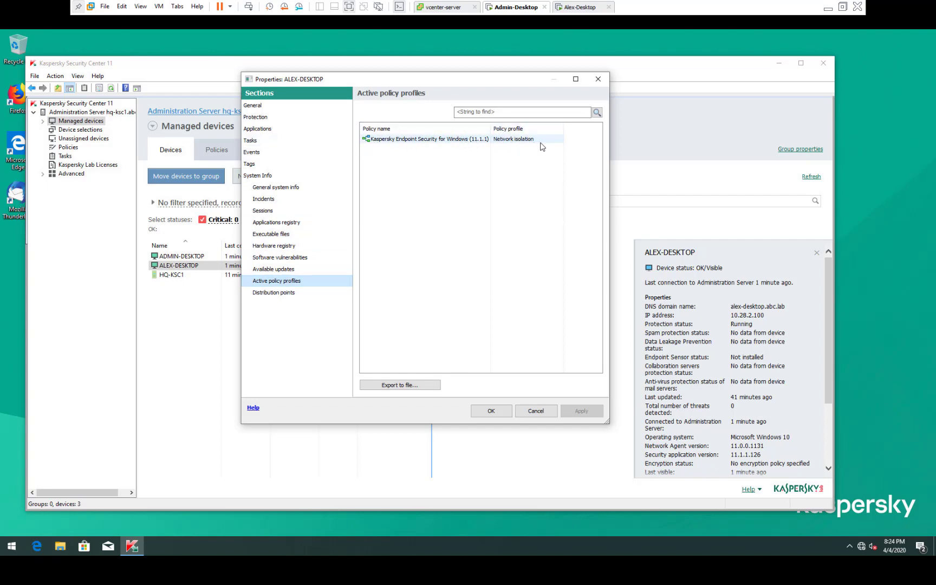
click(491, 411)
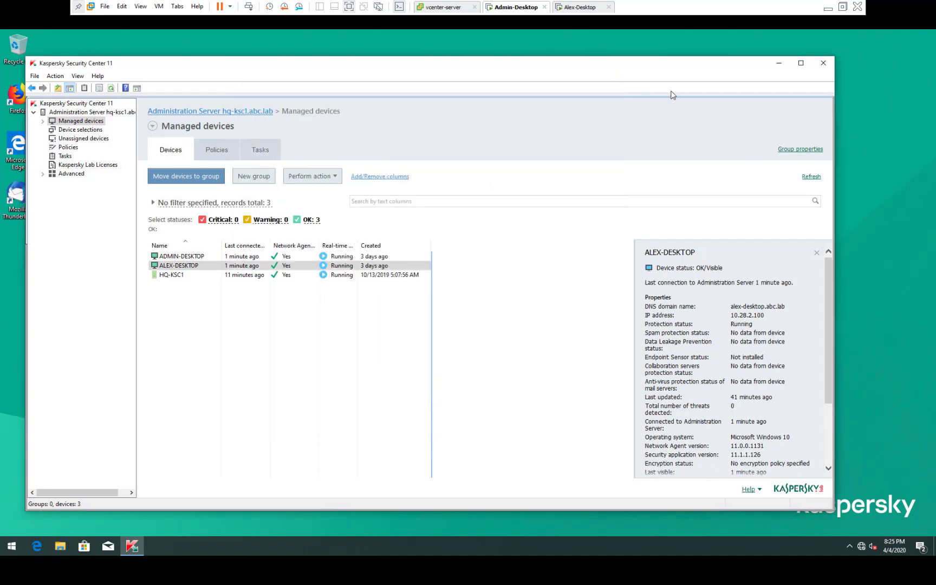
Switch to the Alex-Desktop virtual machine and try to open the News section of bbc.com
click(597, 9)
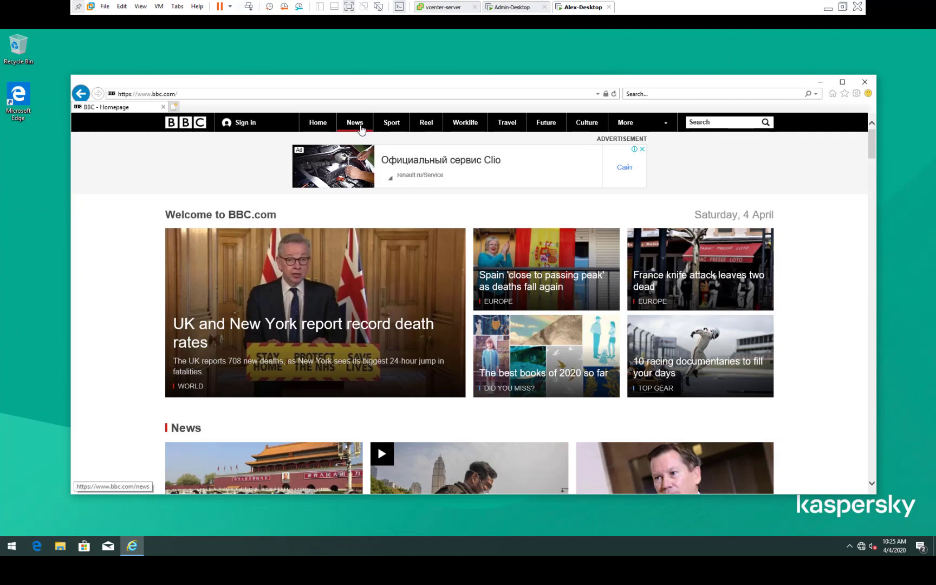
click(355, 123)
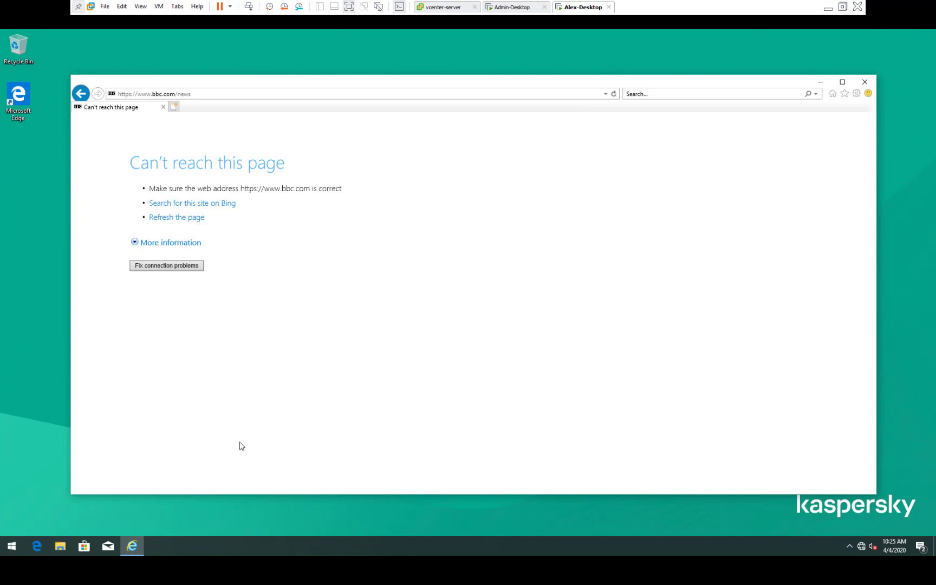
Run Command Prompt as administrator, entering the domain administrator's user name and account password
right_click(11, 547)
click(41, 494)
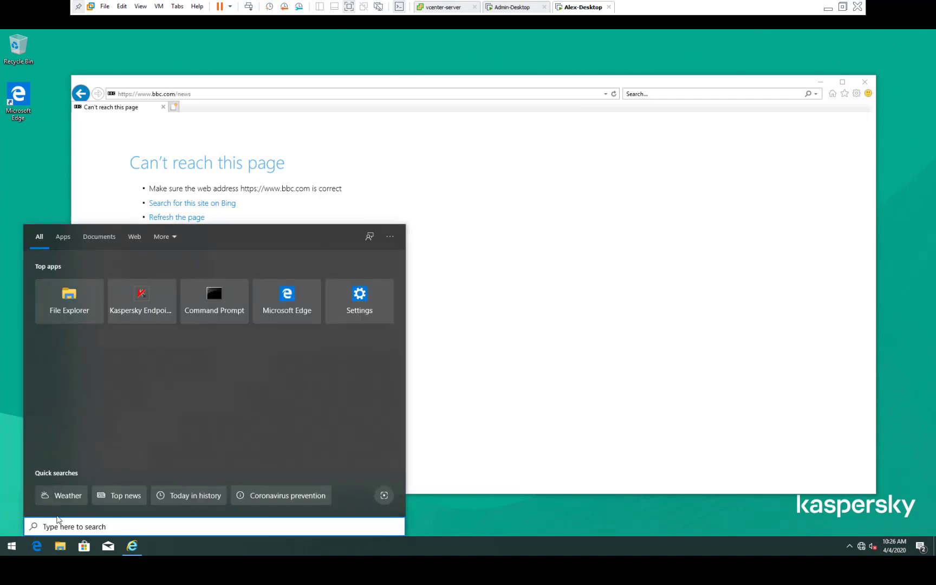
right_click(217, 312)
click(242, 323)
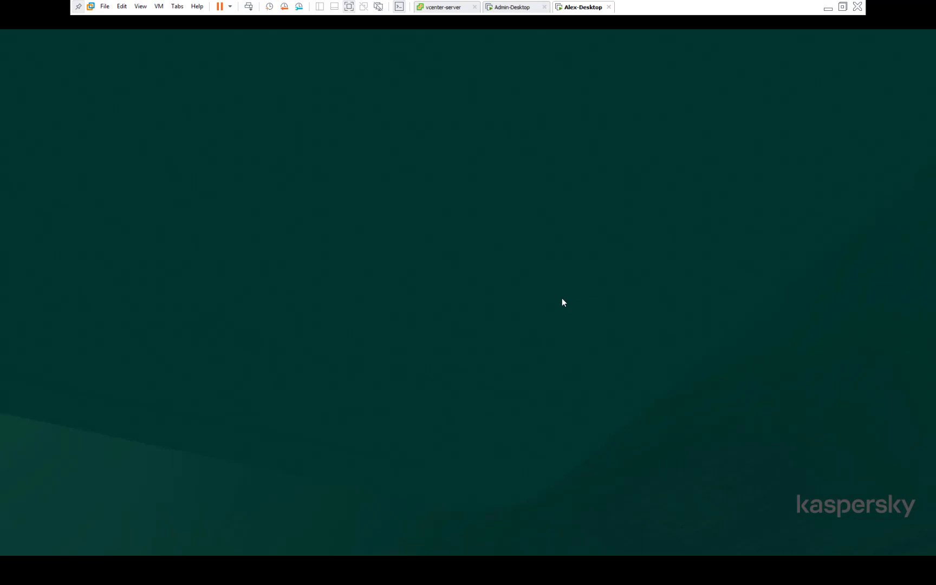
text(abc\Administrator)
click(381, 348)
text(*******)
key(BackSpace)
key(BackSpace)
key(BackSpace)
key(BackSpace)
key(BackSpace)
key(BackSpace)
key(BackSpace)
text(**********)
key(Return)
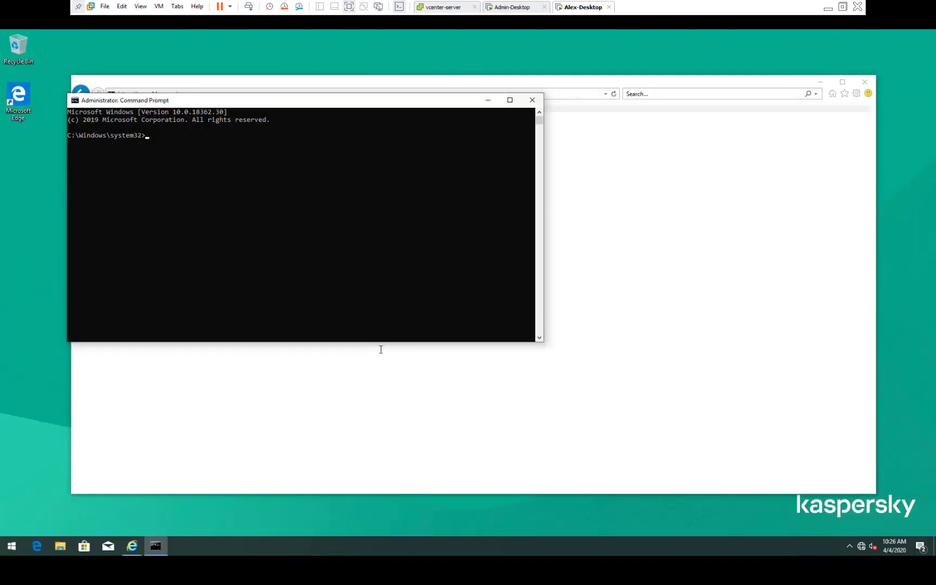
Change the working directory to "c:\Program Files (x86)\Kaspersky Lab\NetworkAgent"
click(331, 223)
text(cd c:\Pro)
key(Tab)
key(Tab)
text(\Kas)
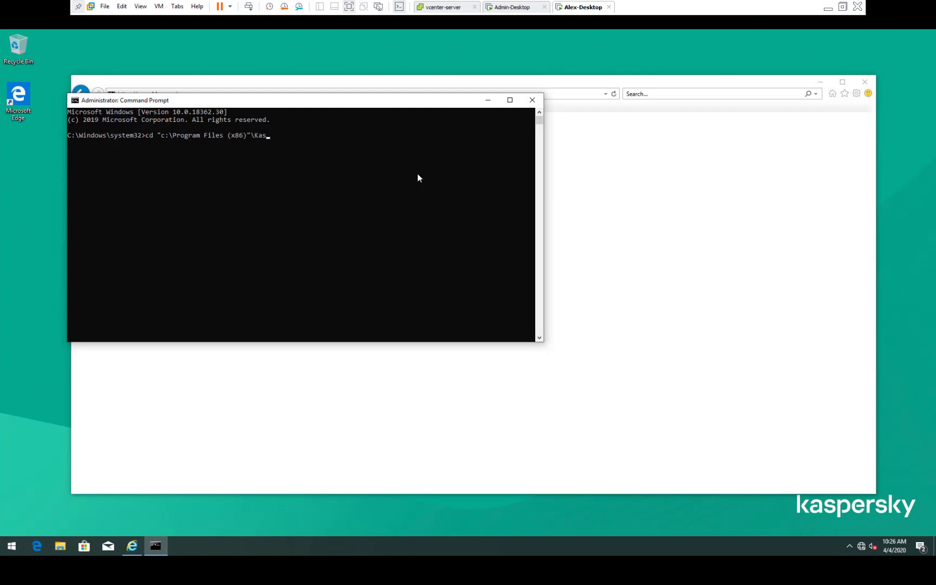
key(Tab)
text(\Net)
key(Tab)
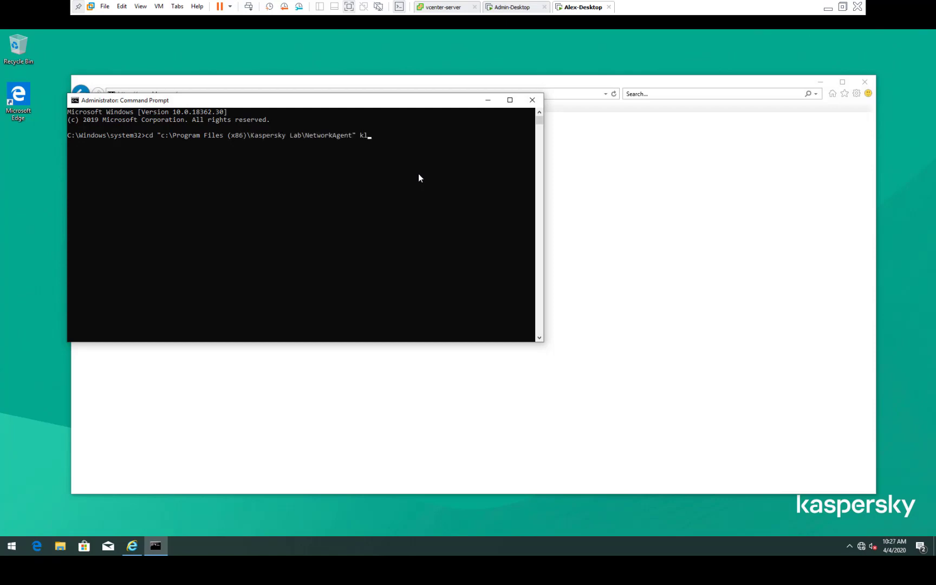
key(Return)
Run klnagchk.exe -sendhb and review its output on the Network Agent's connection to the Administration Server
text(klnag)
key(Tab)
text(-send)
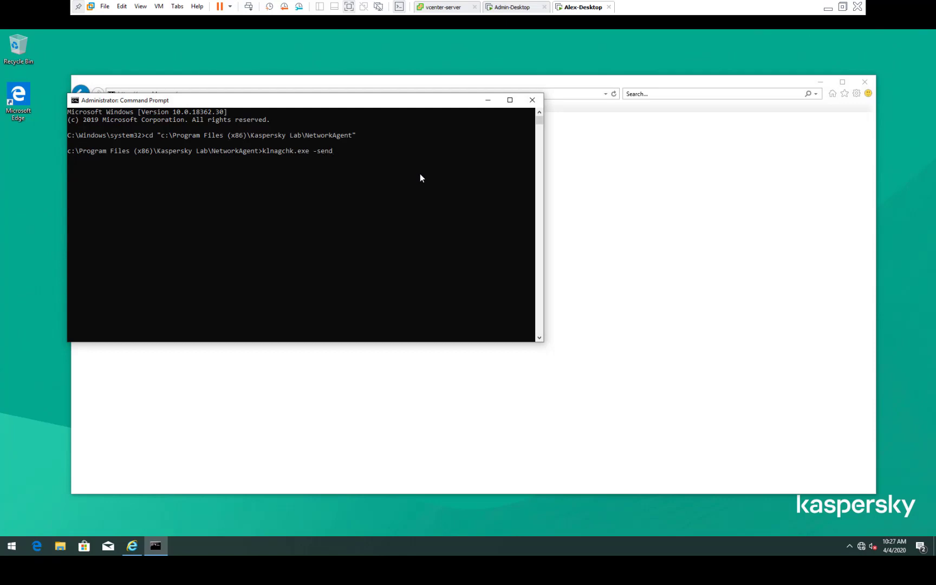
text(dh)
key(BackSpace)
key(BackSpace)
text(hb)
key(Return)
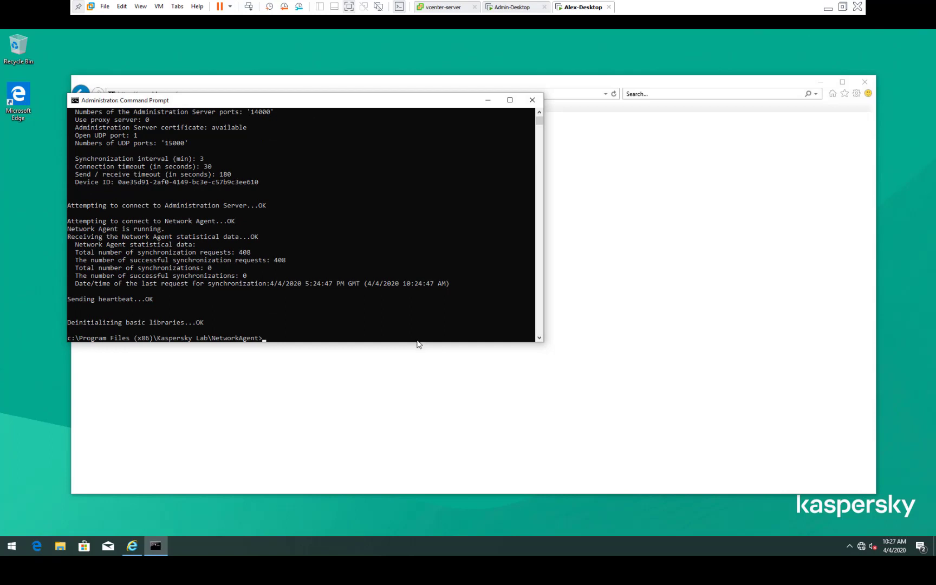
drag(416, 342, 417, 395)
scroll(414, 334, up, 3)
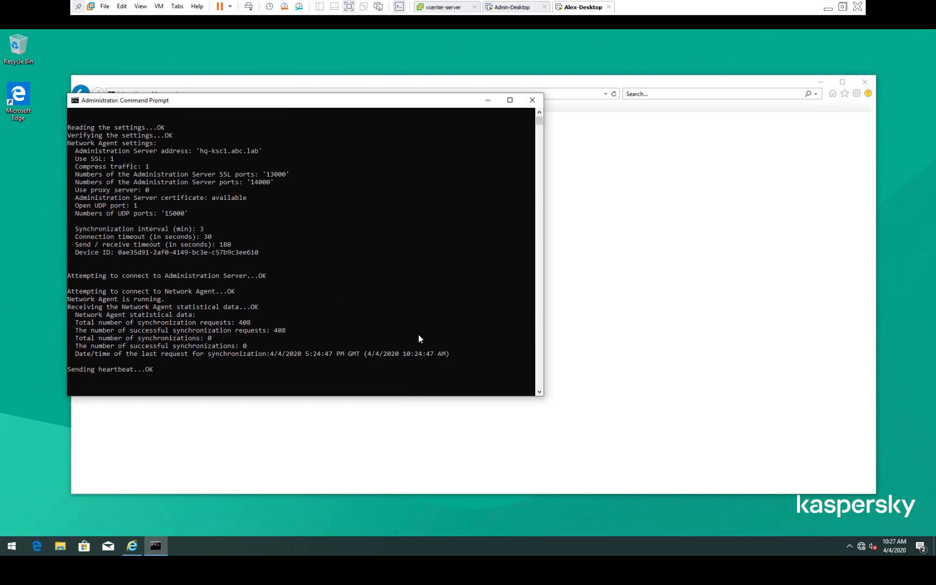
scroll(419, 339, up, 1)
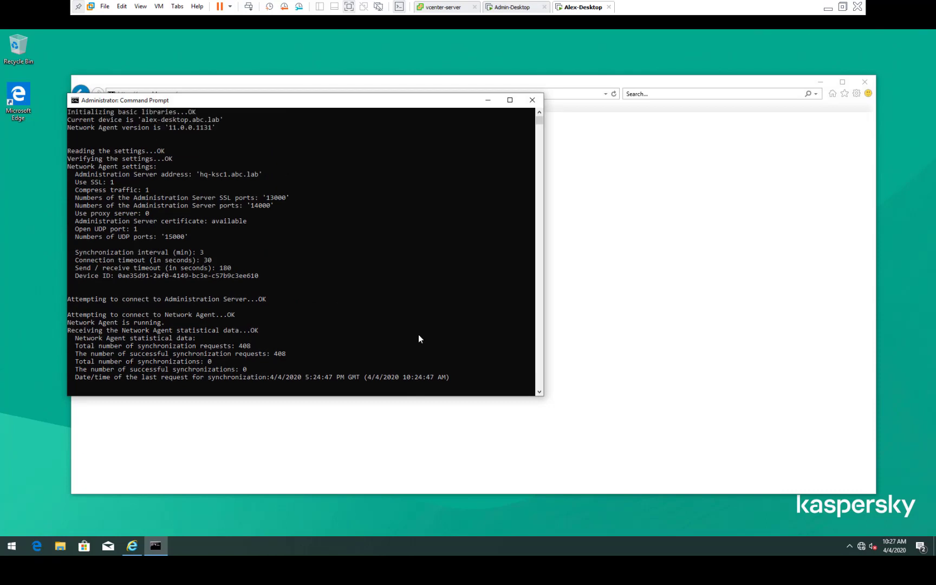
scroll(419, 334, down, 1)
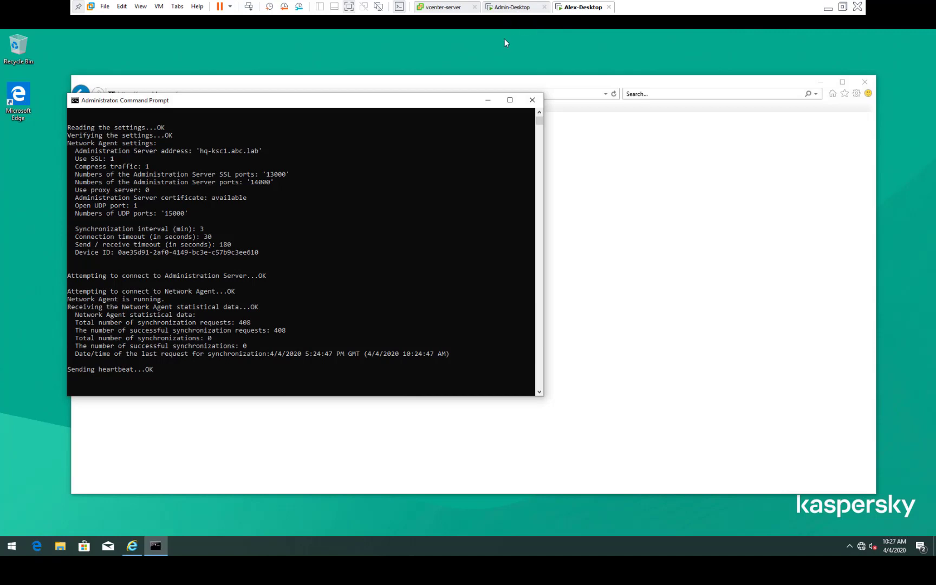
Switch to the Admin-Desktop virtual machine, unassign the "isolated" tag from ALEX-DESKTOP, and check the device's active policy profiles
click(510, 10)
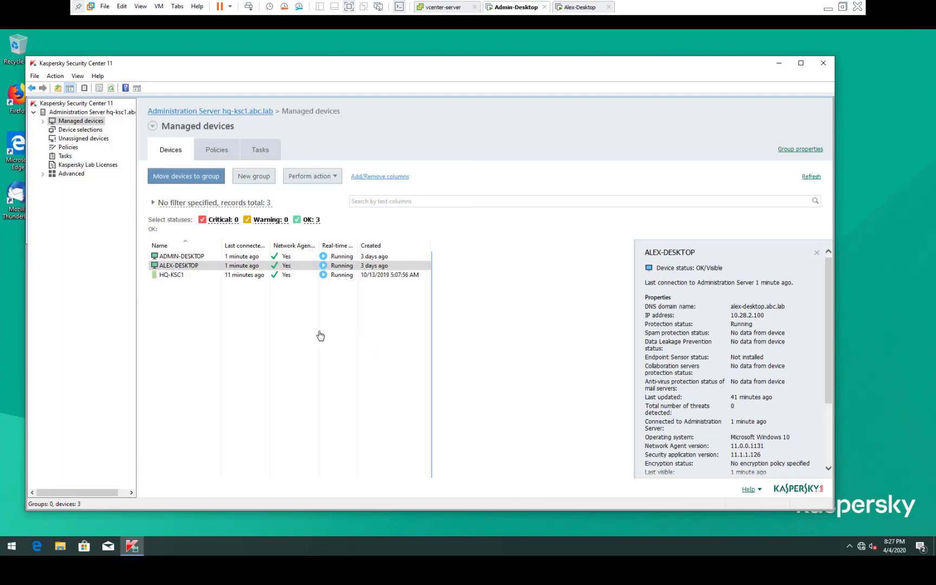
double_click(209, 269)
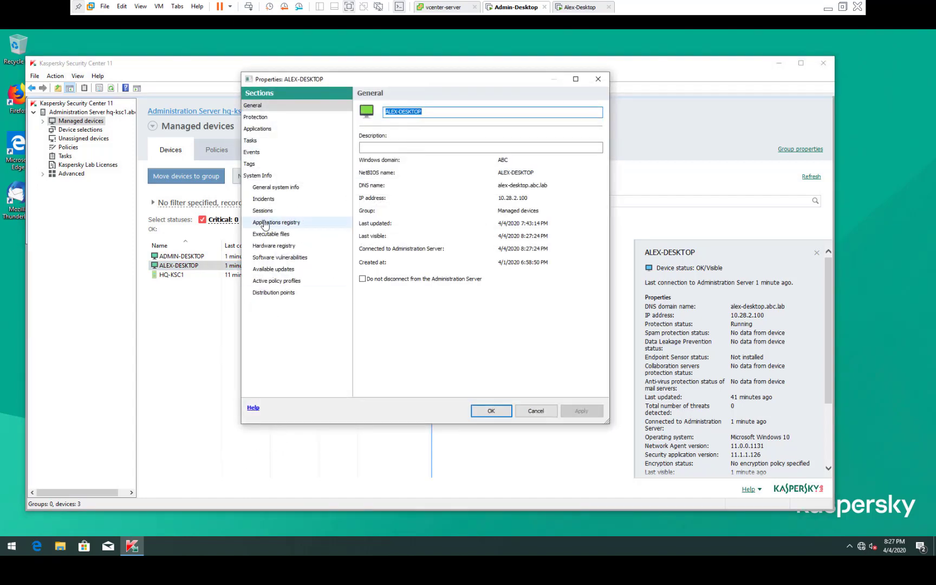
click(262, 164)
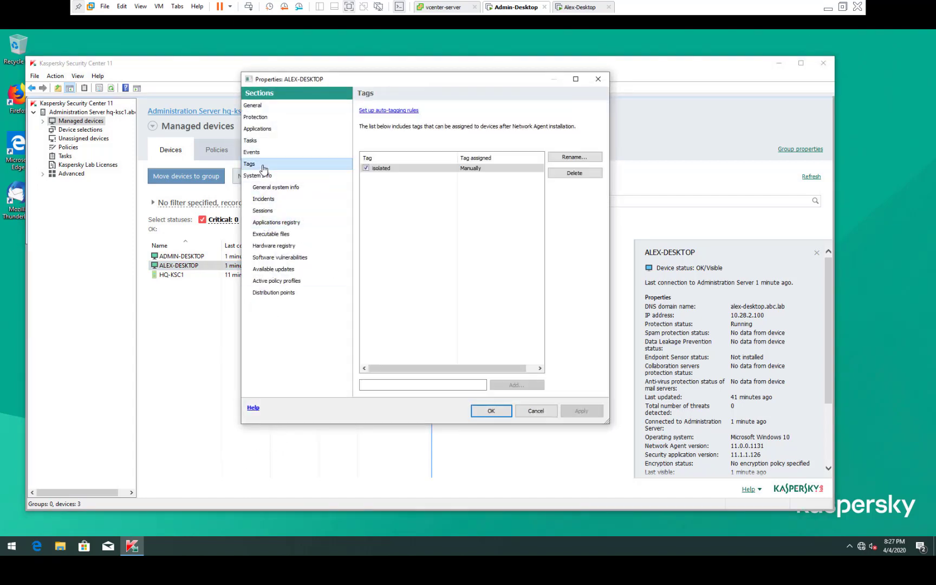
click(366, 168)
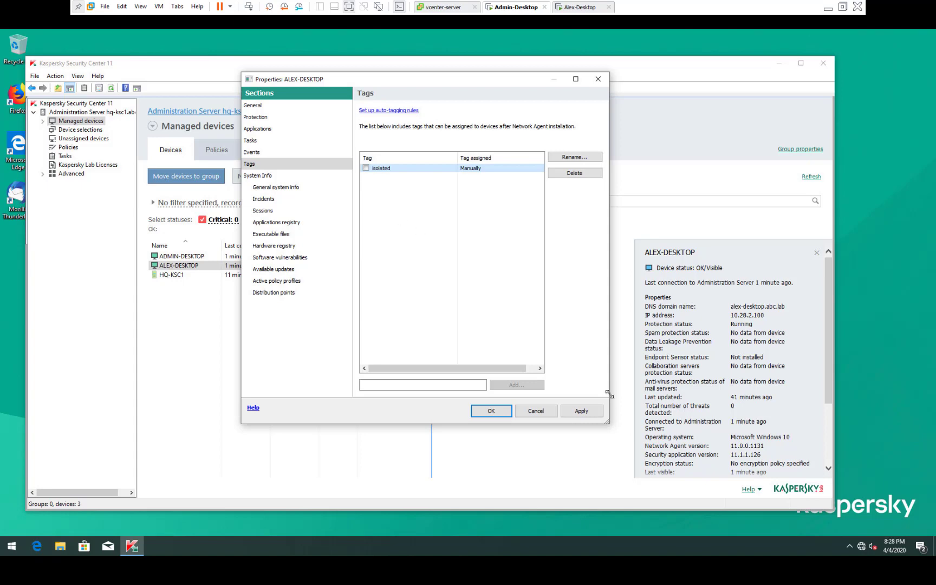
click(604, 415)
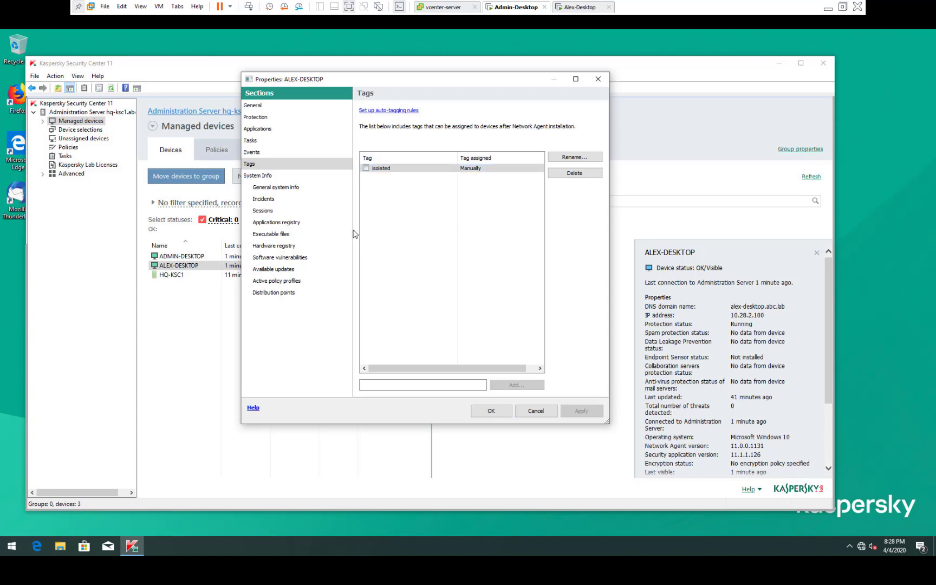
click(318, 282)
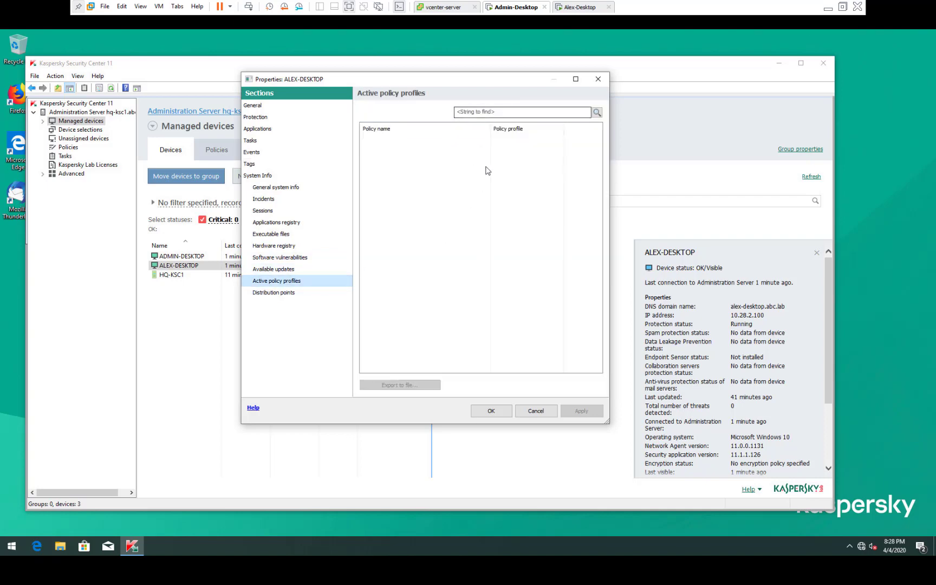
click(481, 415)
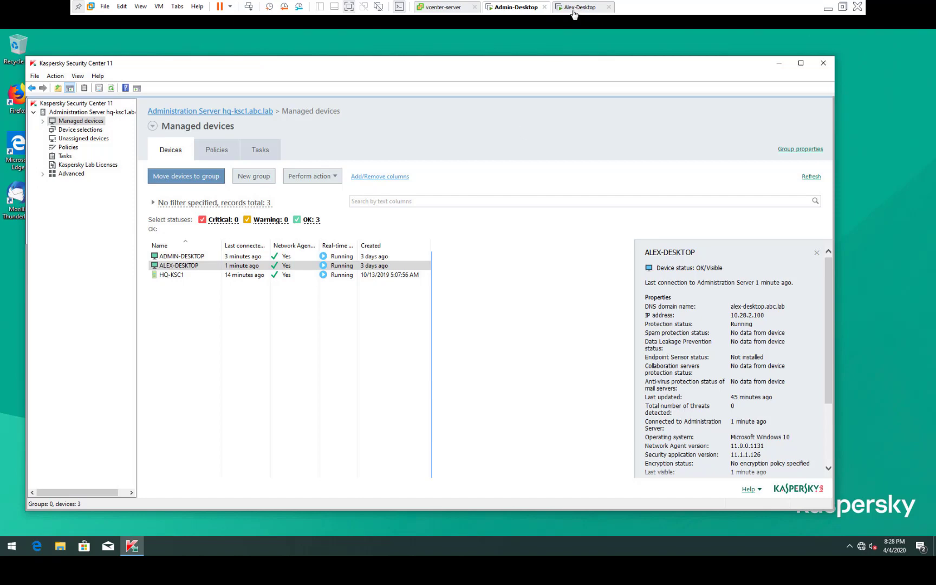
click(574, 8)
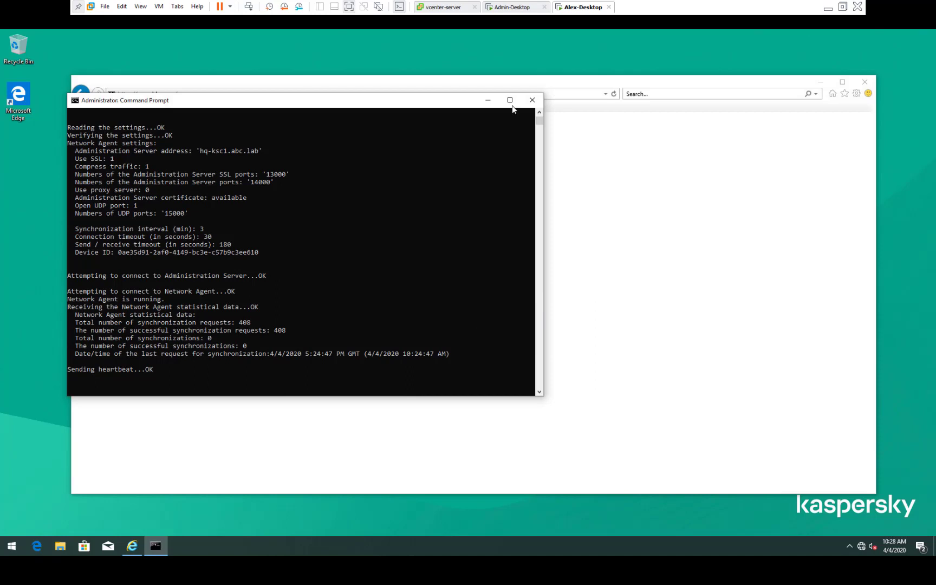
click(488, 100)
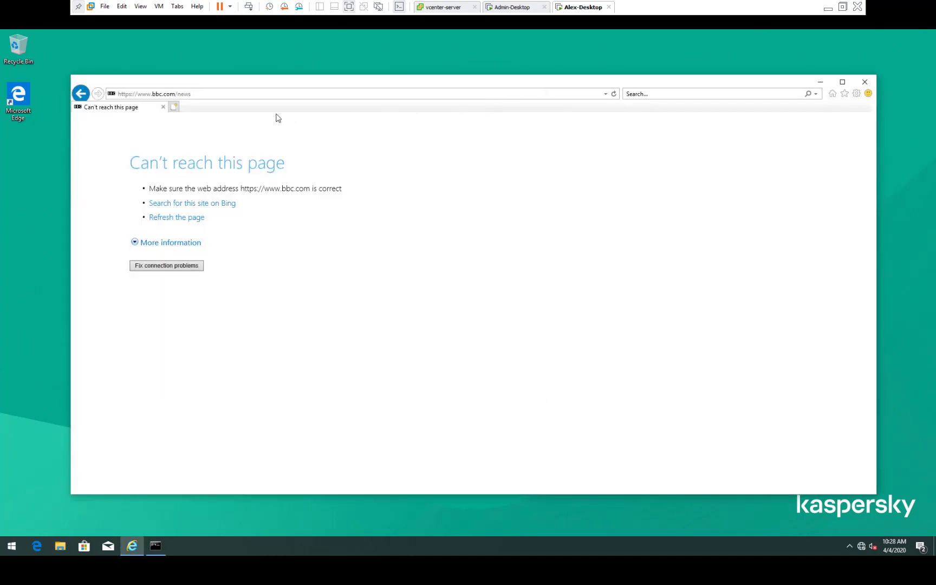
key(BackSpace)
key(BackSpace)
key(BackSpace)
key(BackSpace)
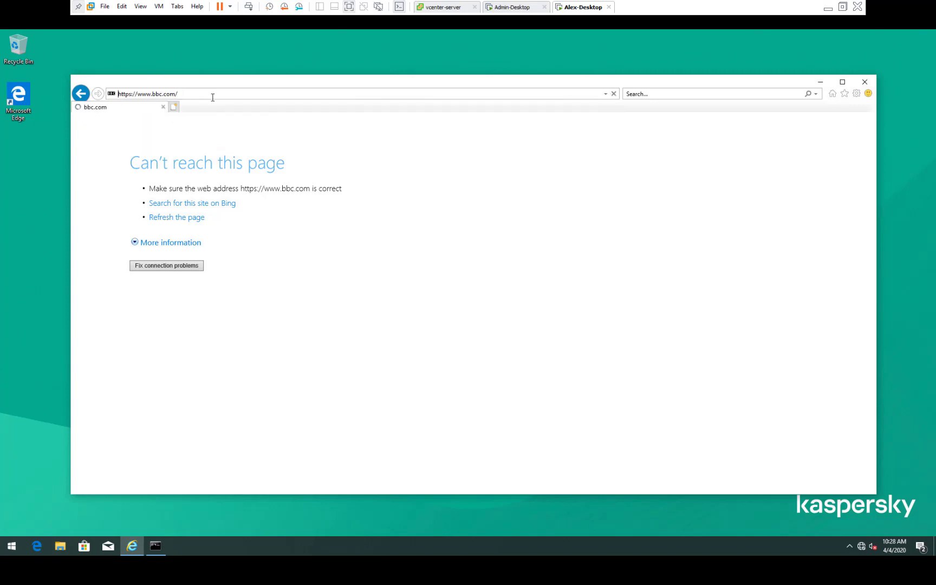
key(Return)
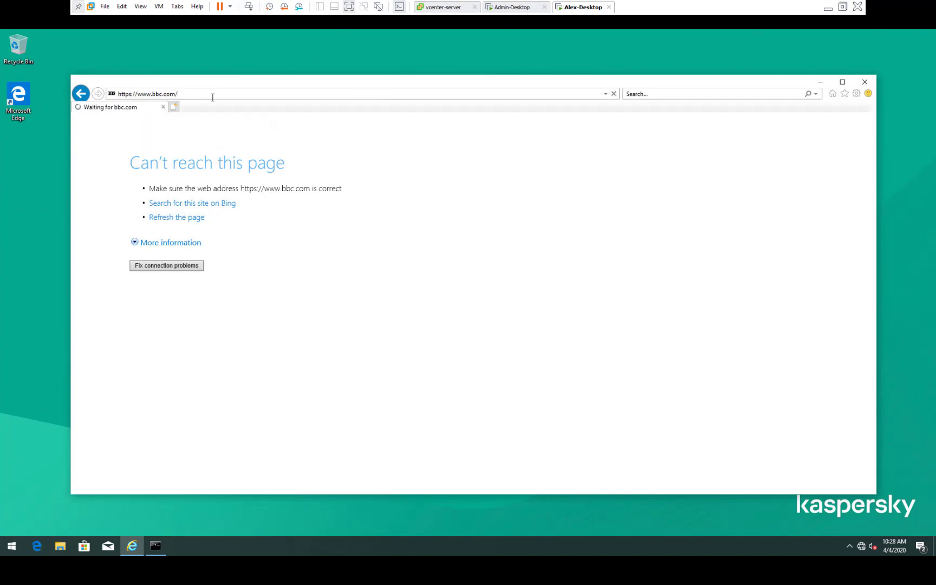